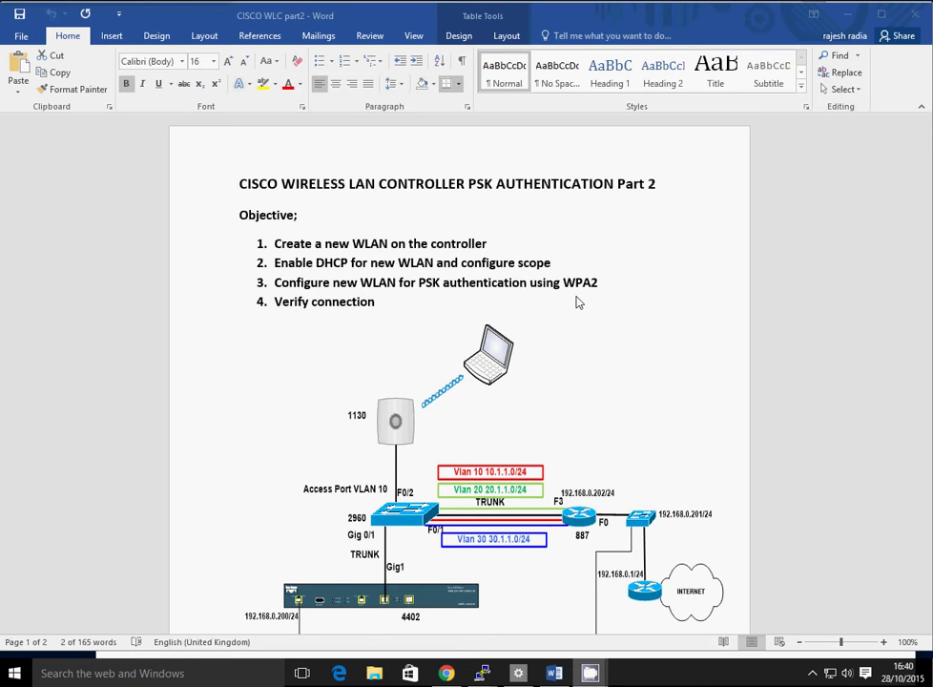
# Select the Router configuration lines in Word from Vlan 30 down to the final !
pyautogui.scroll(-2, 370, 386)
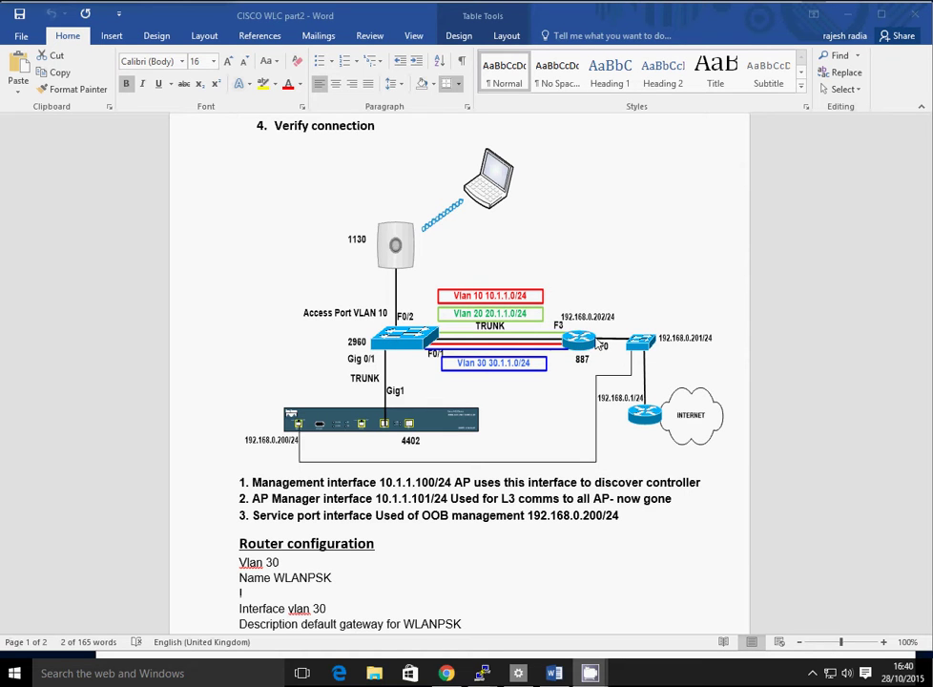
pyautogui.scroll(-4, 578, 353)
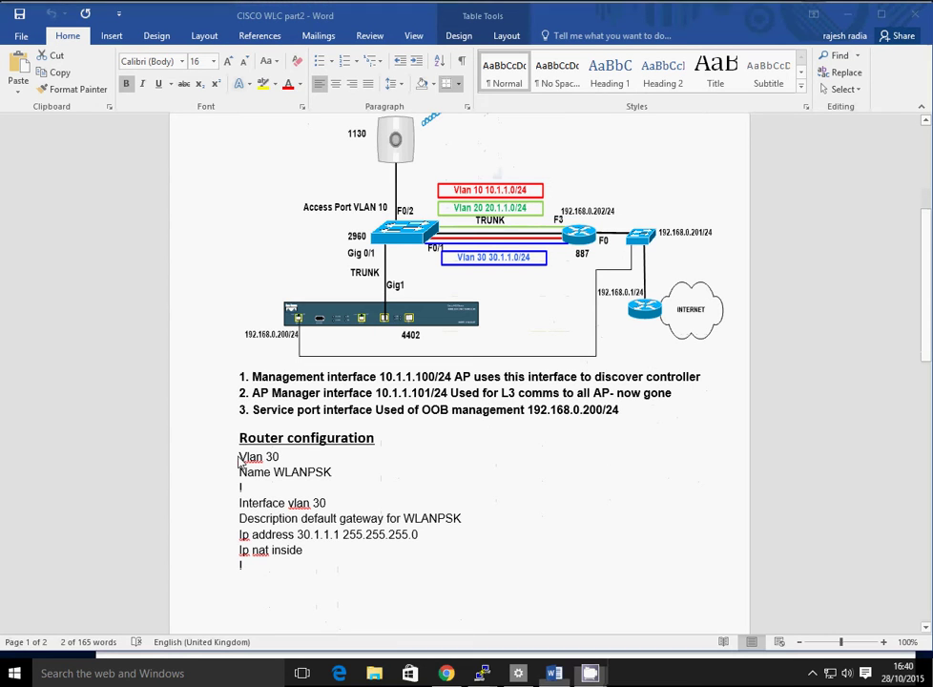
pyautogui.moveTo(240, 458); pyautogui.dragTo(442, 559)
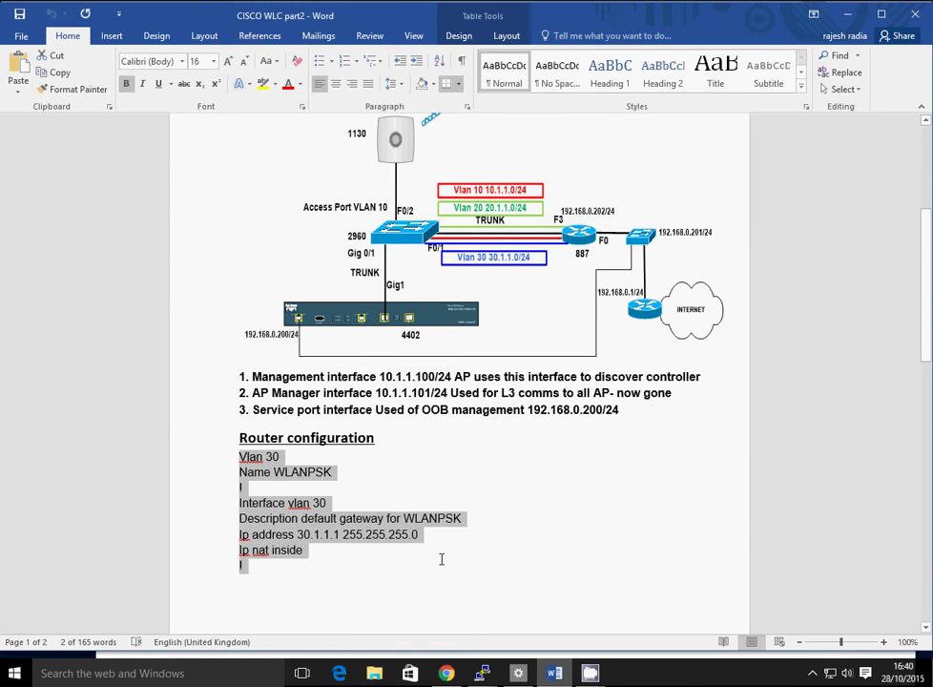
pyautogui.click(243, 506)
pyautogui.moveTo(240, 457); pyautogui.dragTo(426, 556)
pyautogui.click(260, 525)
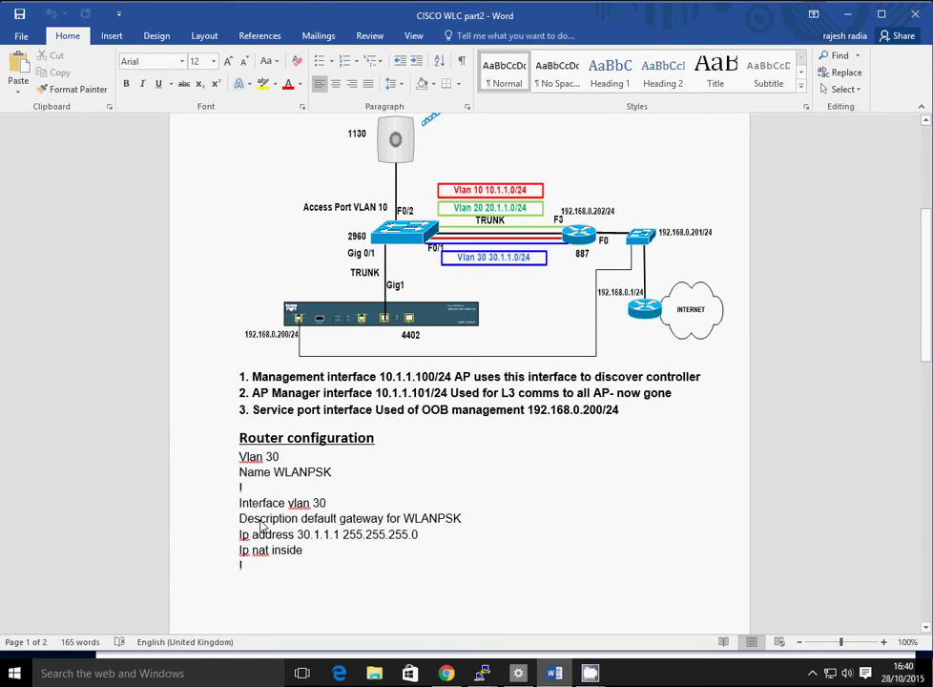
pyautogui.moveTo(238, 457); pyautogui.dragTo(462, 562)
pyautogui.hotkey('ctrl', 'c')
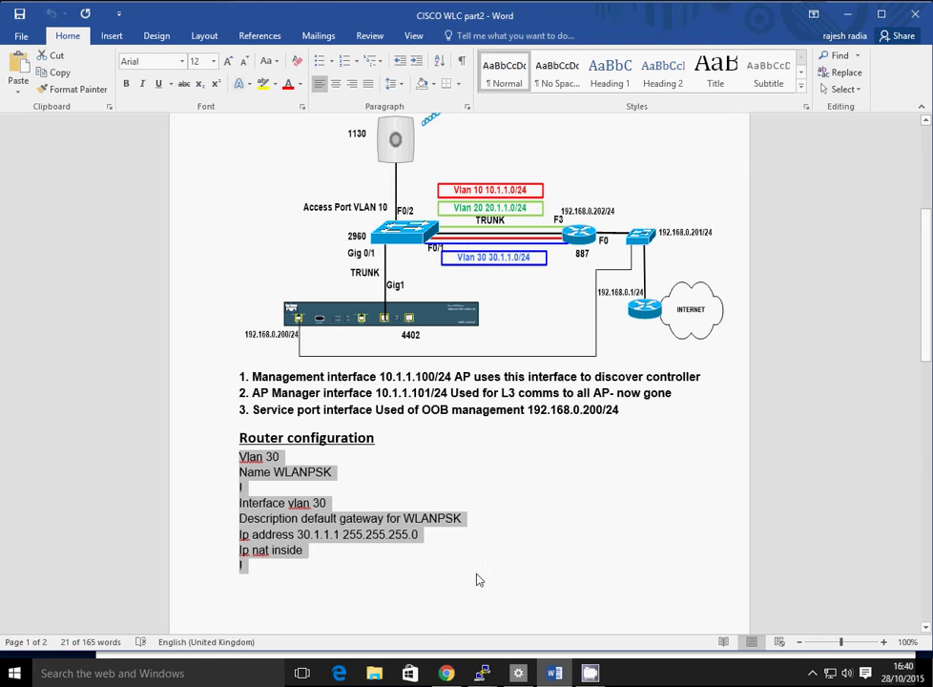
# Paste the VLAN 30 configuration into the router's COM4 console in configuration mode.
pyautogui.click(481, 673)
pyautogui.click(420, 627)
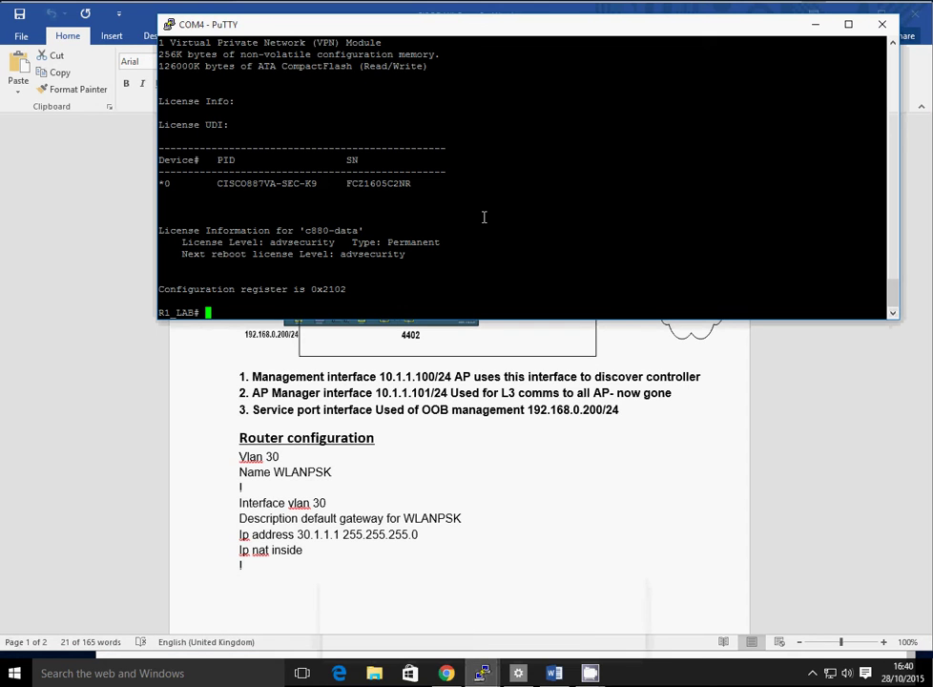
pyautogui.write('conf t')
pyautogui.press('Return')
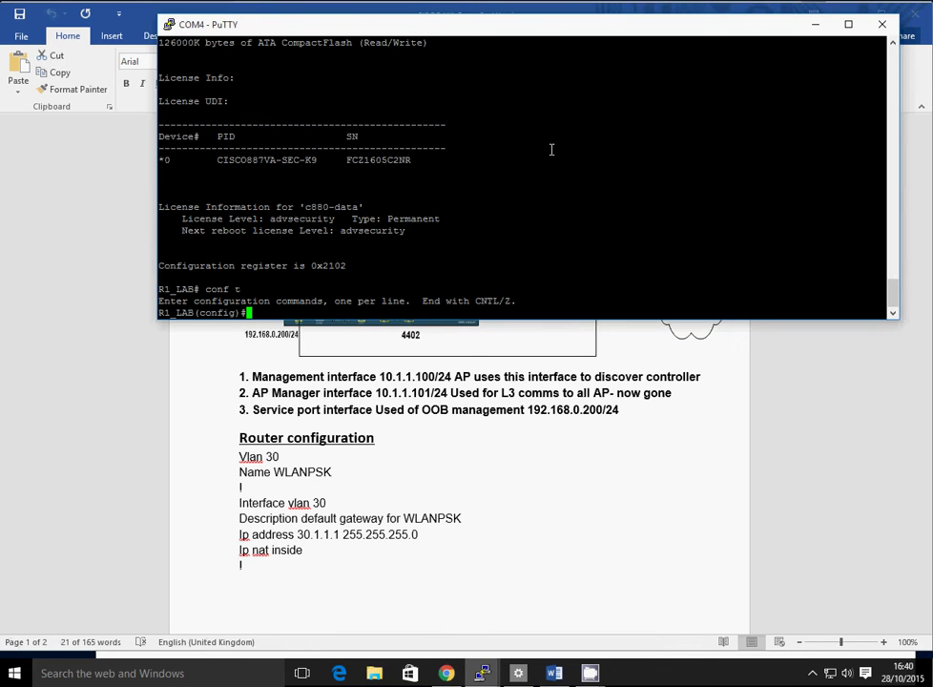
pyautogui.rightClick(557, 129)
pyautogui.hotkey('ctrl', 'z')
# Verify with sh ip int brief and sh vlan-switch that VLAN 30 WLANPSK is active.
pyautogui.write('sh ip ')
pyautogui.write('int br')
pyautogui.press('Tab')
pyautogui.press('Return')
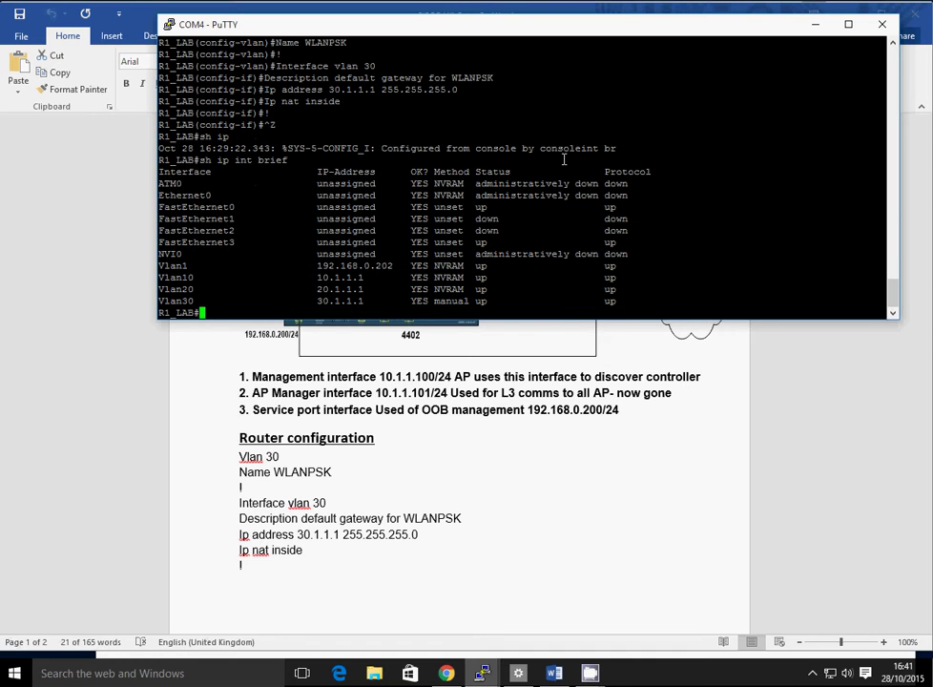
pyautogui.press('Return')
pyautogui.press('Return')
pyautogui.write('sh vlan-sw')
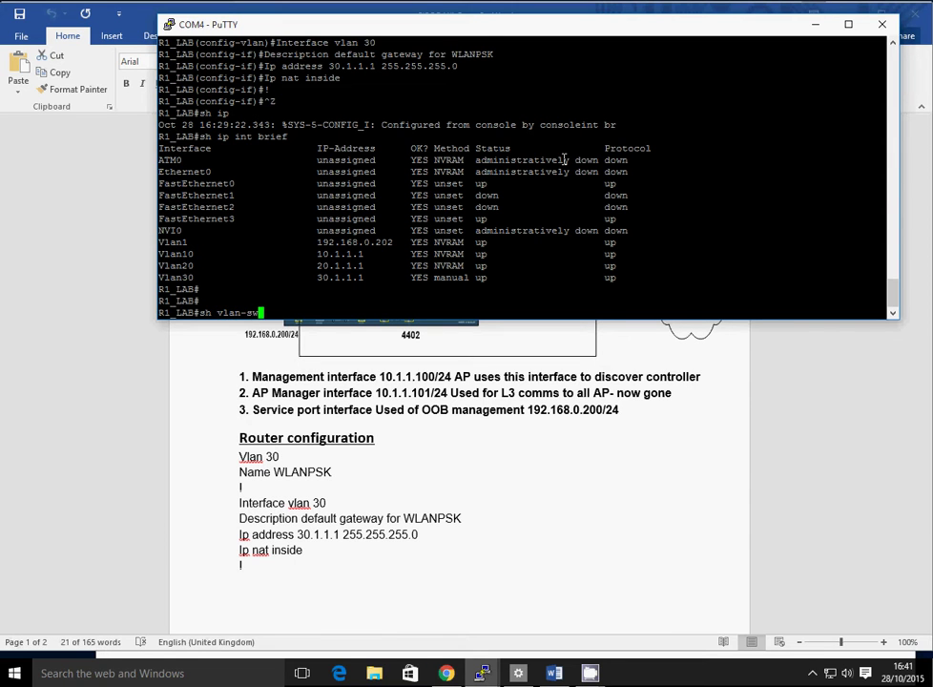
pyautogui.press('Tab')
pyautogui.press('Return')
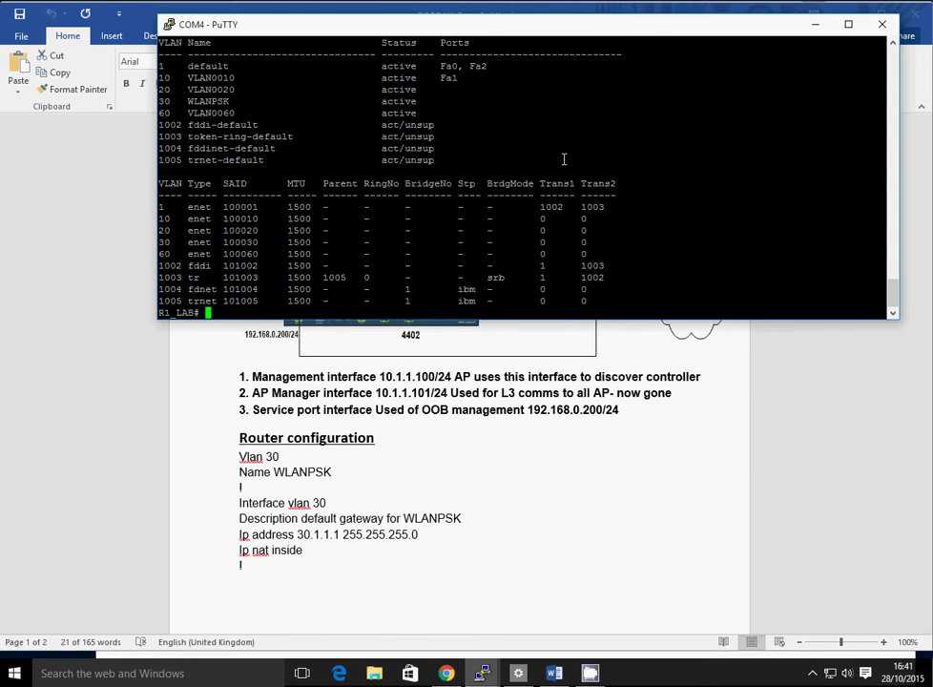
pyautogui.moveTo(160, 101); pyautogui.dragTo(428, 108)
# Switch from the router console to the switch session at 192.168.0.201.
pyautogui.click(815, 24)
pyautogui.moveTo(493, 679)
pyautogui.click(563, 630)
pyautogui.moveTo(578, 345); pyautogui.dragTo(626, 139)
# On the 192.168.0.201 switch, create VLAN 30 and name it WLANPSK.
pyautogui.hotkey('alt', 'Tab')
pyautogui.scroll(-5, 634, 574)
pyautogui.scroll(-3, 634, 575)
pyautogui.moveTo(493, 674)
pyautogui.click(534, 635)
pyautogui.write('conf t')
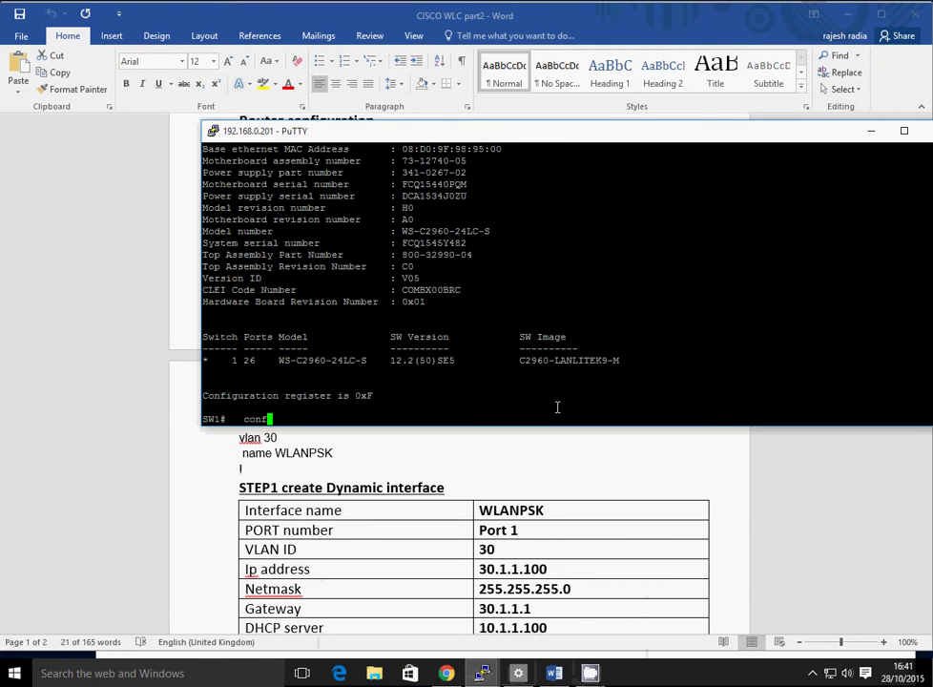
pyautogui.press('Return')
pyautogui.write('vlan 30')
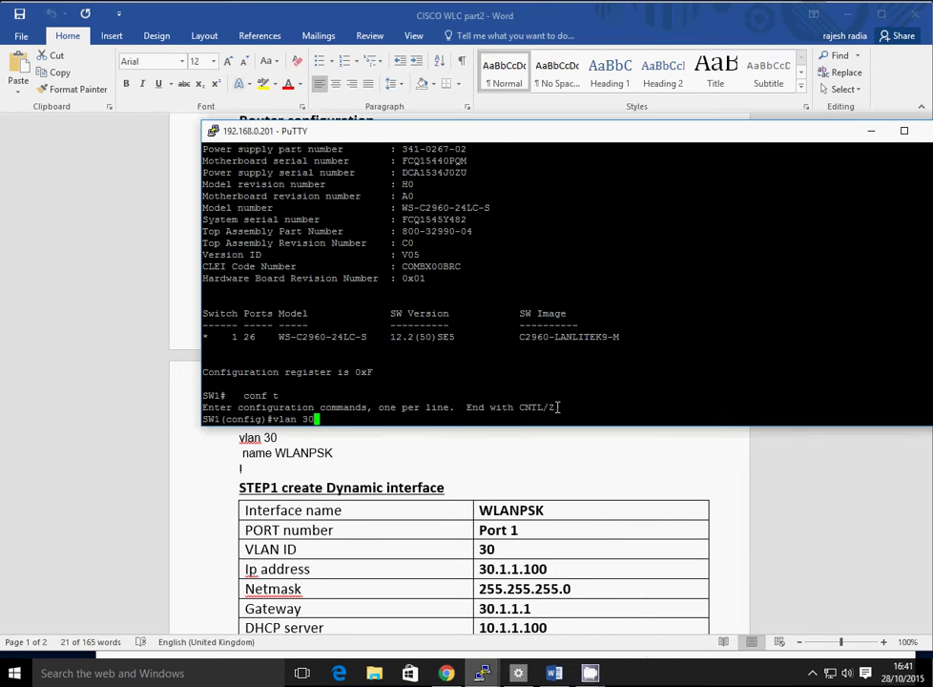
pyautogui.press('Return')
pyautogui.write('name')
pyautogui.press('Tab')
pyautogui.write('WLANPSK')
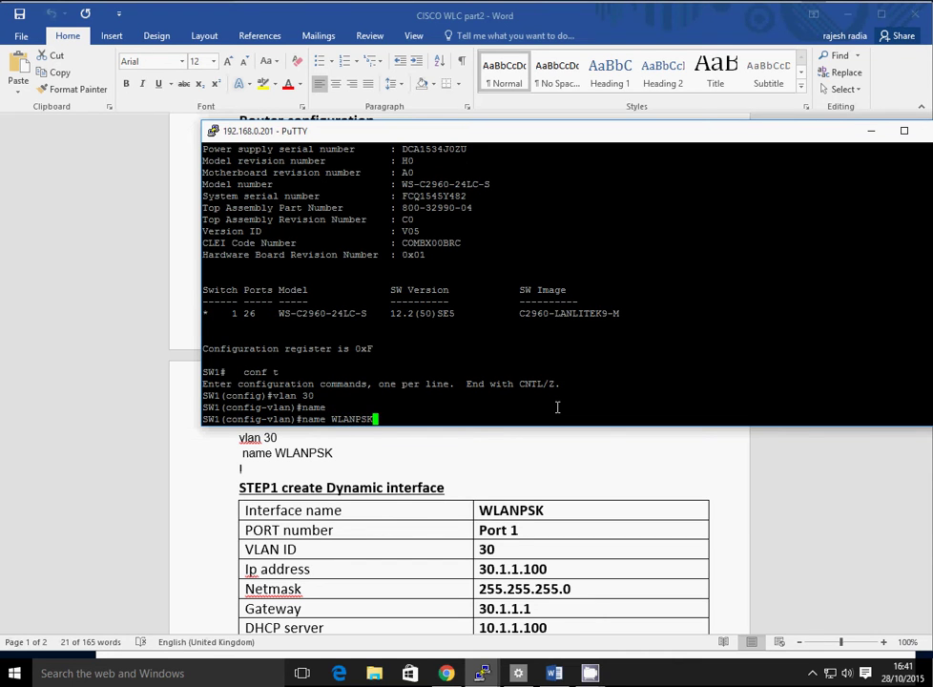
pyautogui.press('Return')
# Exit configuration mode and confirm sh vlan lists VLAN 30 WLANPSK as active.
pyautogui.hotkey('ctrl', 'z')
pyautogui.write('sh vlan')
pyautogui.press('Return')
pyautogui.moveTo(204, 255); pyautogui.dragTo(468, 260)
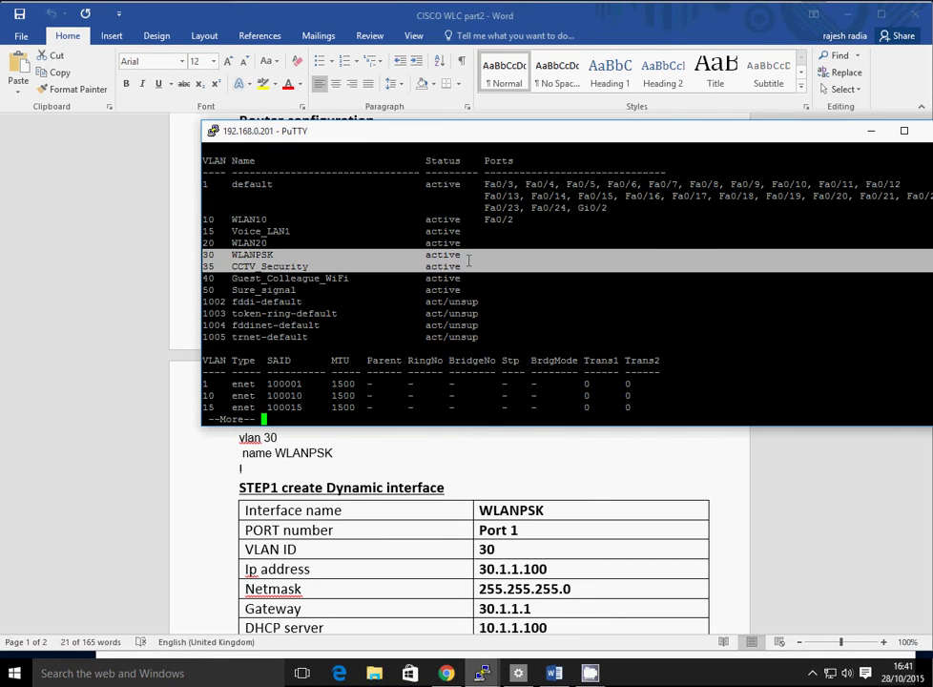
pyautogui.click(872, 130)
# Review the STEP1 dynamic interface table's VLAN ID, IP address and DHCP server 10.1.1.100.
pyautogui.scroll(8, 575, 432)
pyautogui.scroll(1, 575, 432)
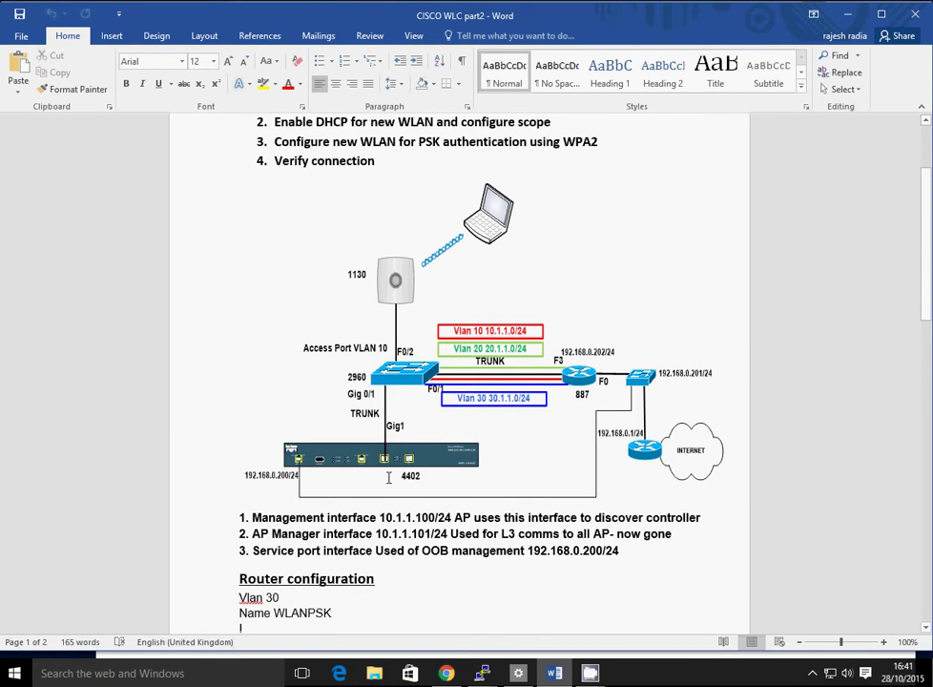
pyautogui.scroll(-10, 384, 479)
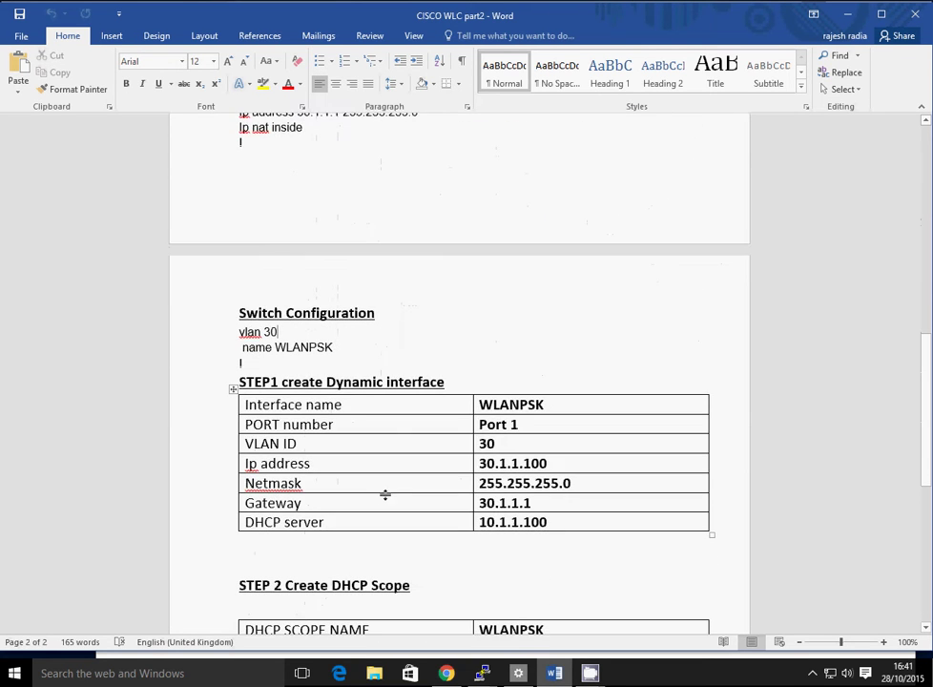
pyautogui.scroll(-3, 384, 494)
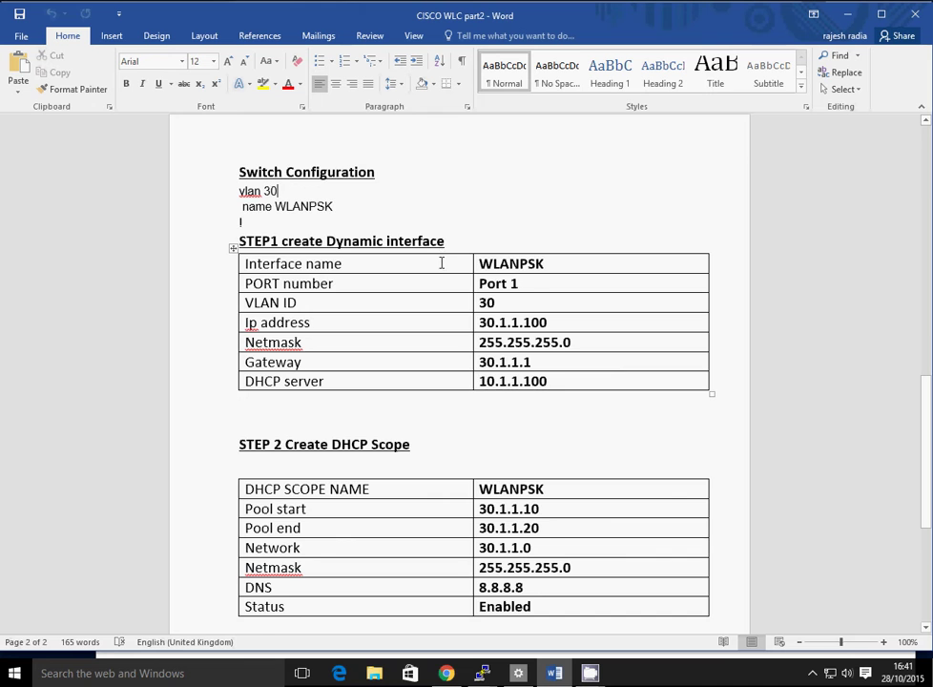
pyautogui.scroll(13, 442, 263)
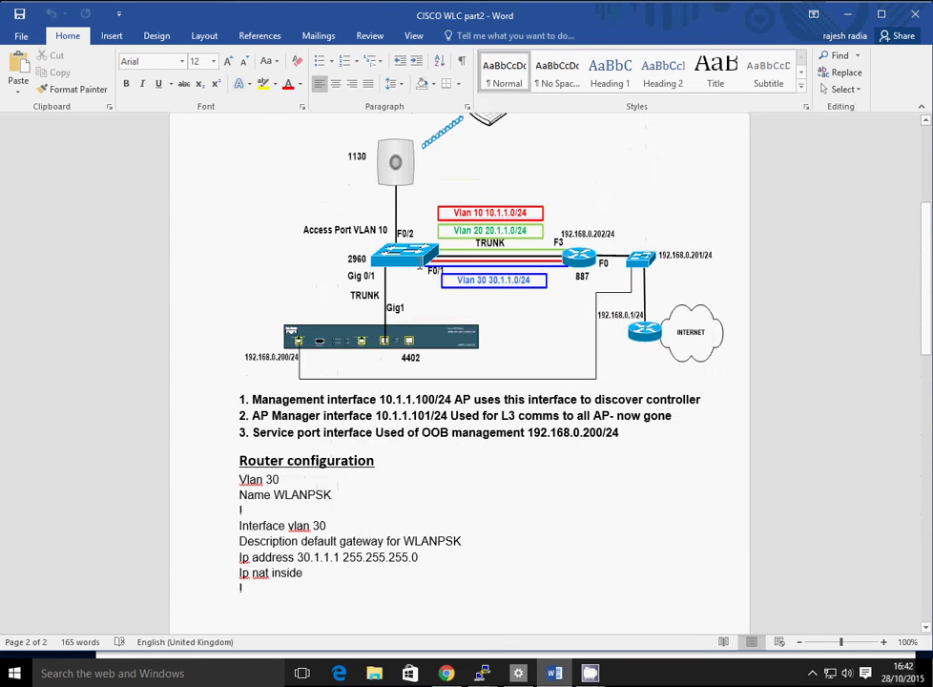
pyautogui.scroll(1, 421, 265)
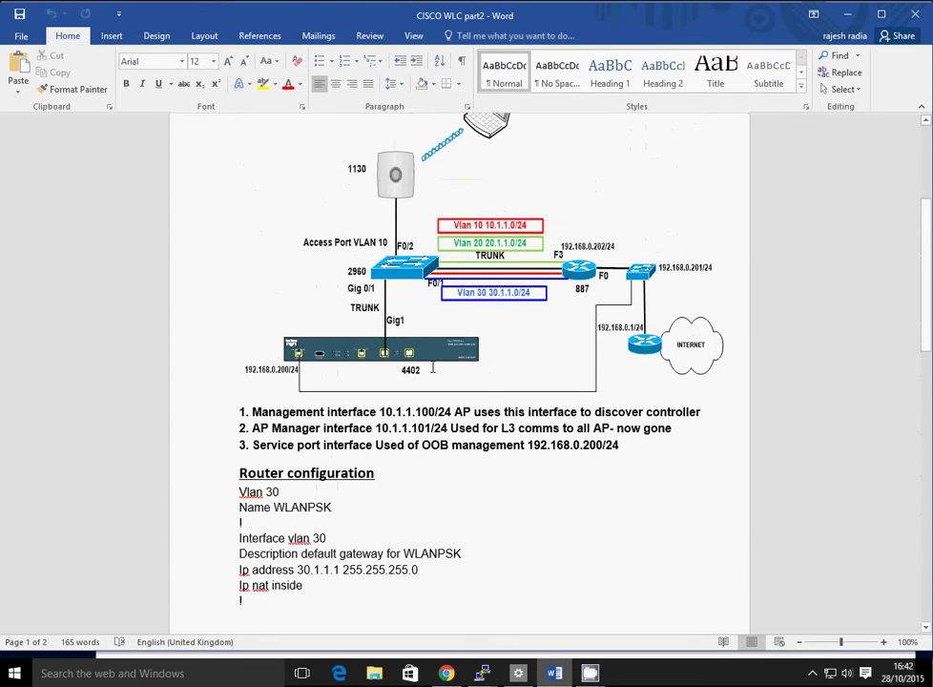
pyautogui.scroll(-8, 438, 398)
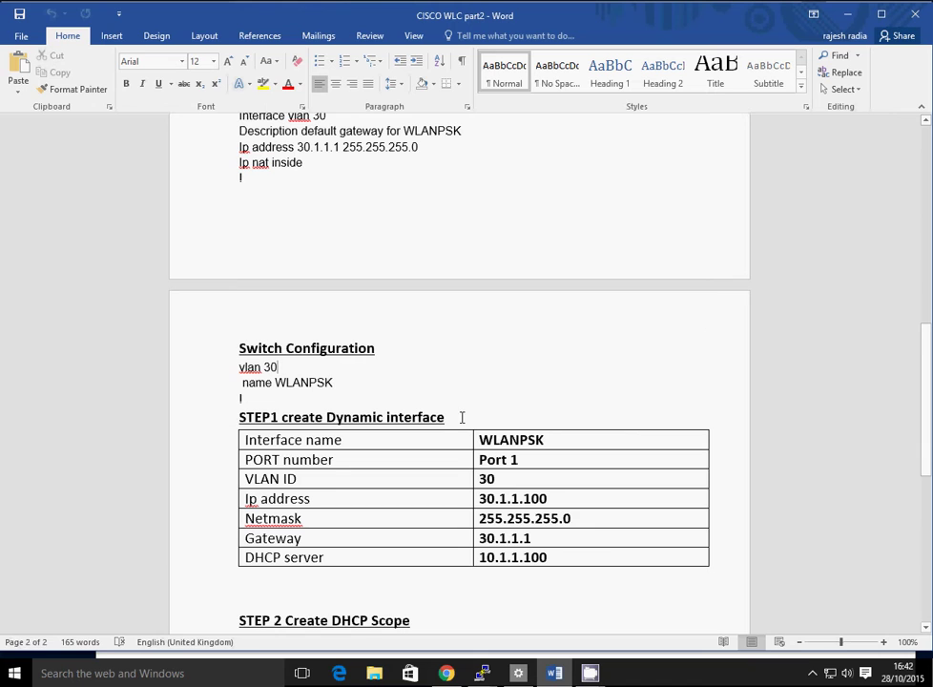
pyautogui.tripleClick(462, 417)
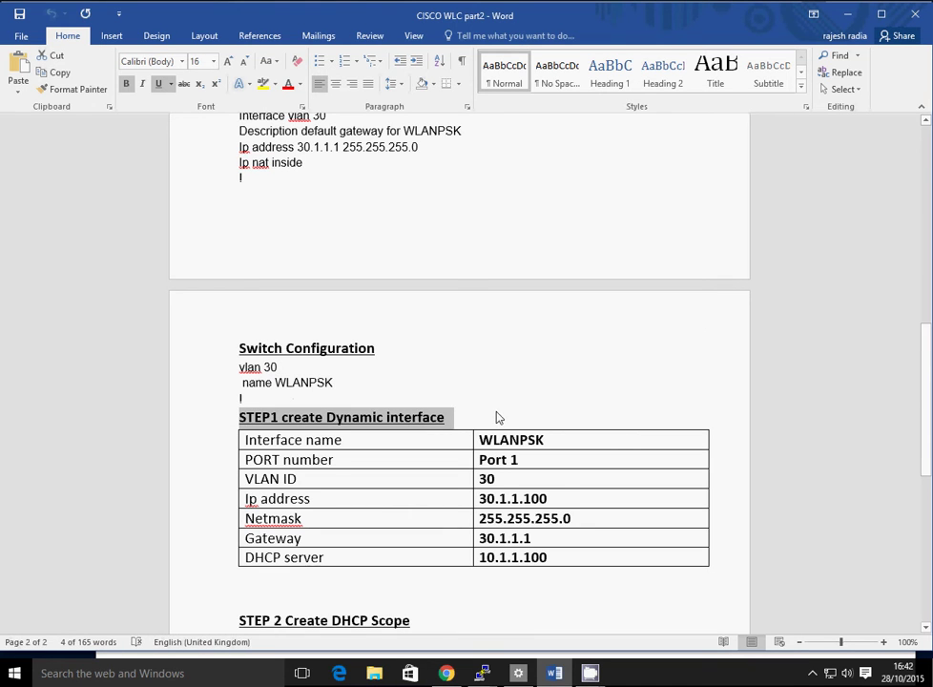
pyautogui.moveTo(515, 479); pyautogui.dragTo(466, 478)
pyautogui.click(619, 479)
pyautogui.moveTo(559, 499); pyautogui.dragTo(343, 497)
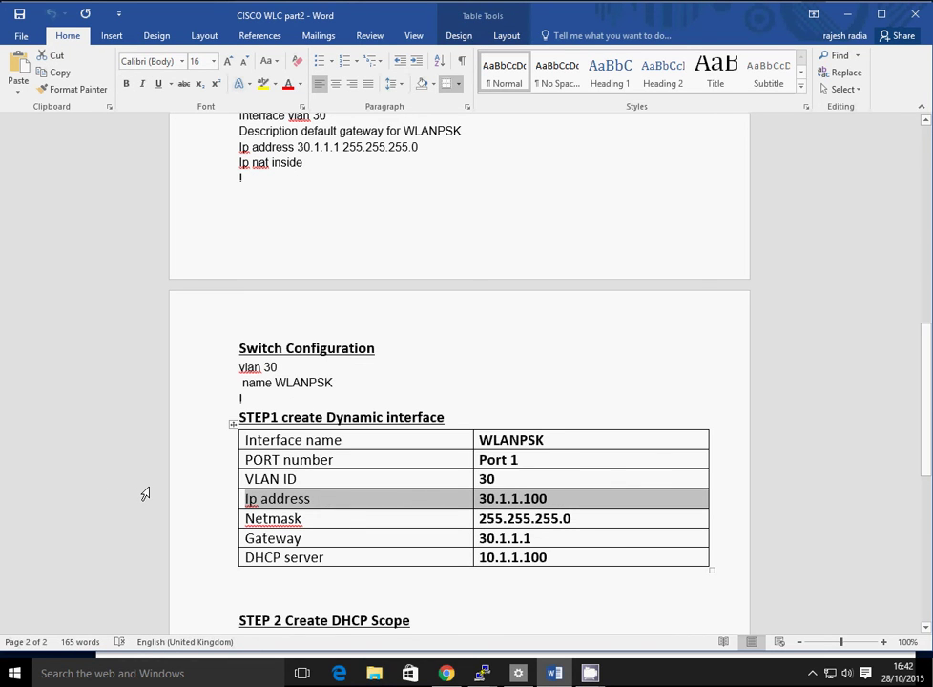
pyautogui.moveTo(230, 469)
pyautogui.doubleClick(551, 558)
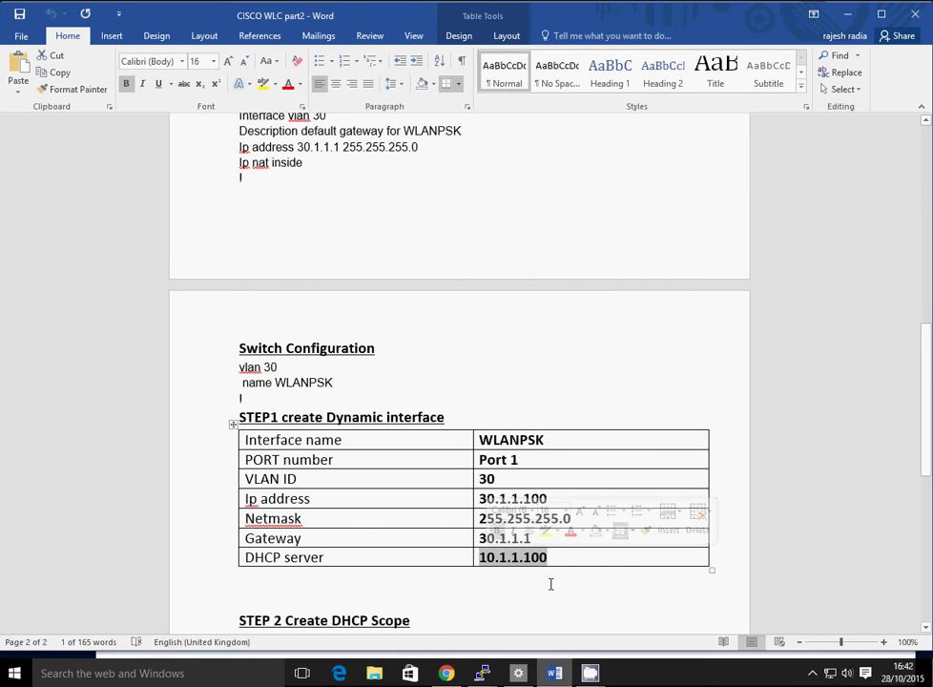
pyautogui.scroll(-1, 550, 584)
# In the WLC web page, go via WLANs and CONTROLLER to the Interfaces list.
pyautogui.click(447, 673)
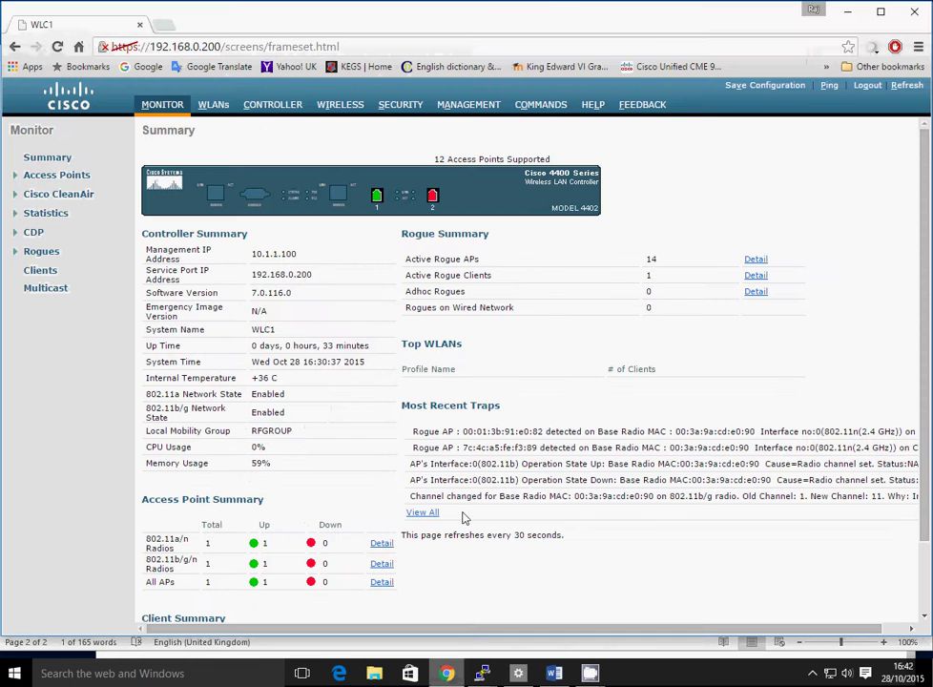
pyautogui.click(214, 107)
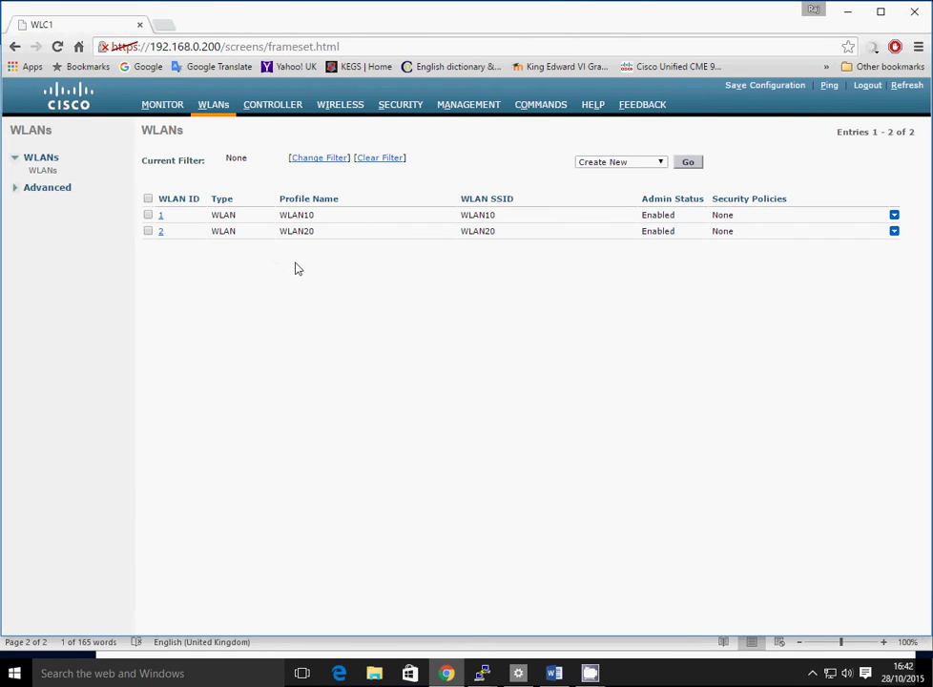
pyautogui.click(270, 108)
pyautogui.click(52, 201)
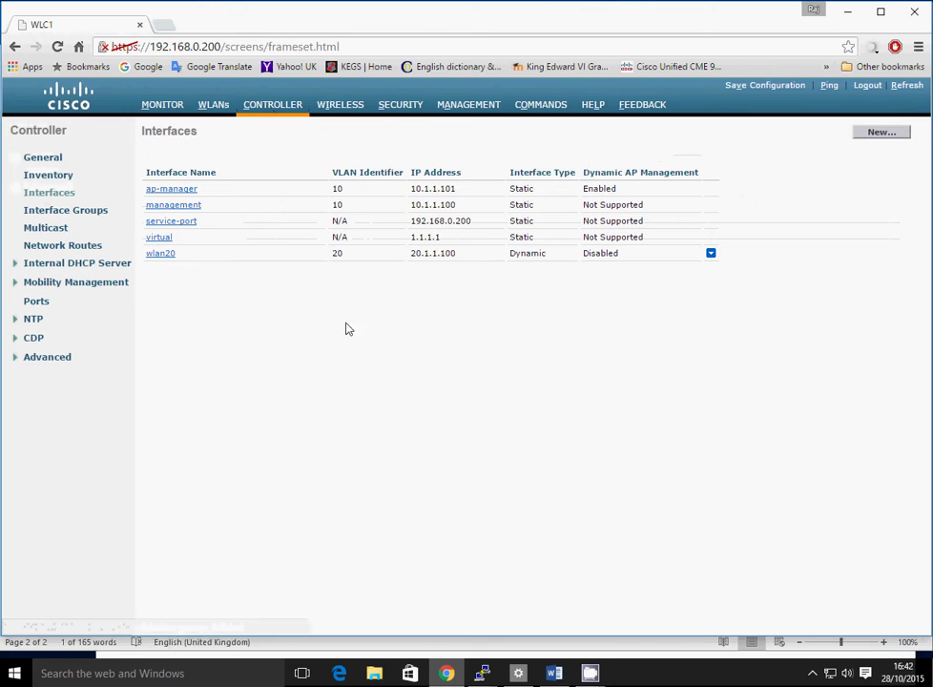
# Create a new interface named WLANPASK on VLAN 30.
pyautogui.click(882, 133)
pyautogui.click(361, 164)
pyautogui.write('WLAN')
pyautogui.press('Down')
pyautogui.press('Tab')
pyautogui.write('3')
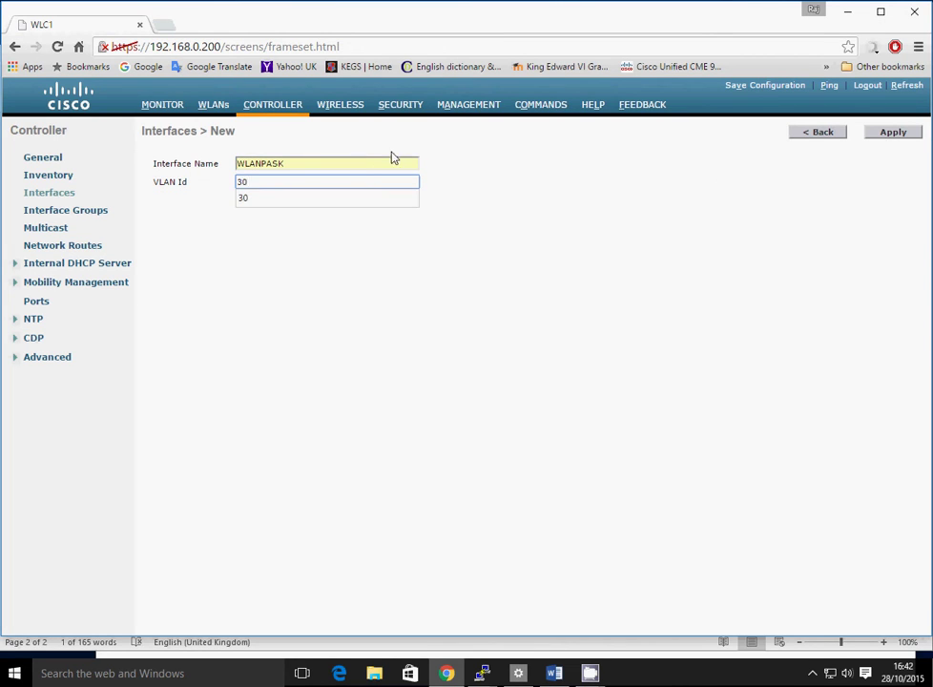
pyautogui.click(894, 135)
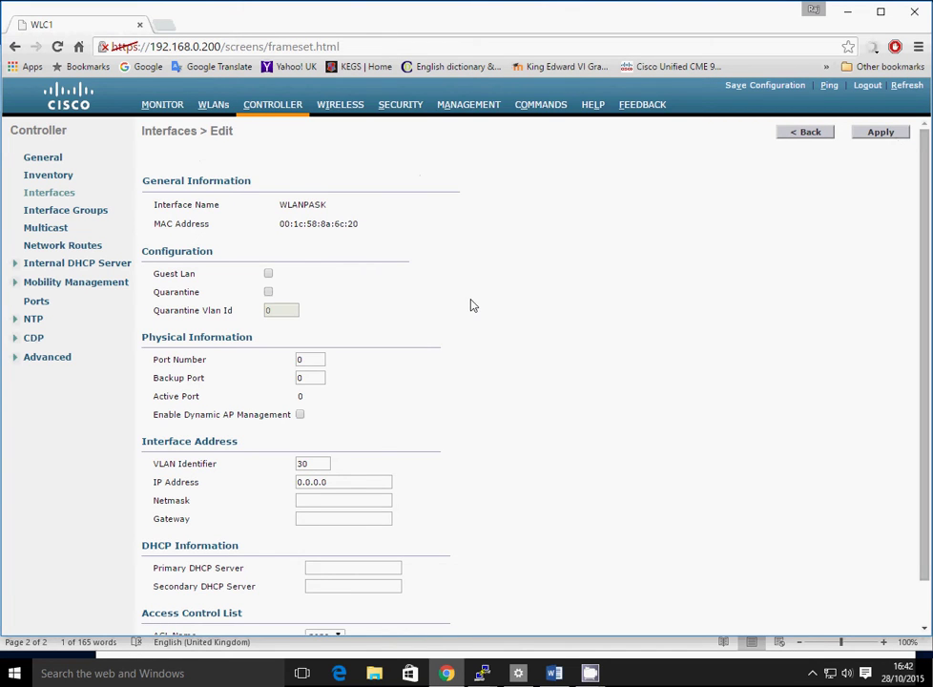
# Set the interface port number to 1 and the backup port to 0.
pyautogui.scroll(-1, 471, 306)
pyautogui.click(320, 311)
pyautogui.write('1')
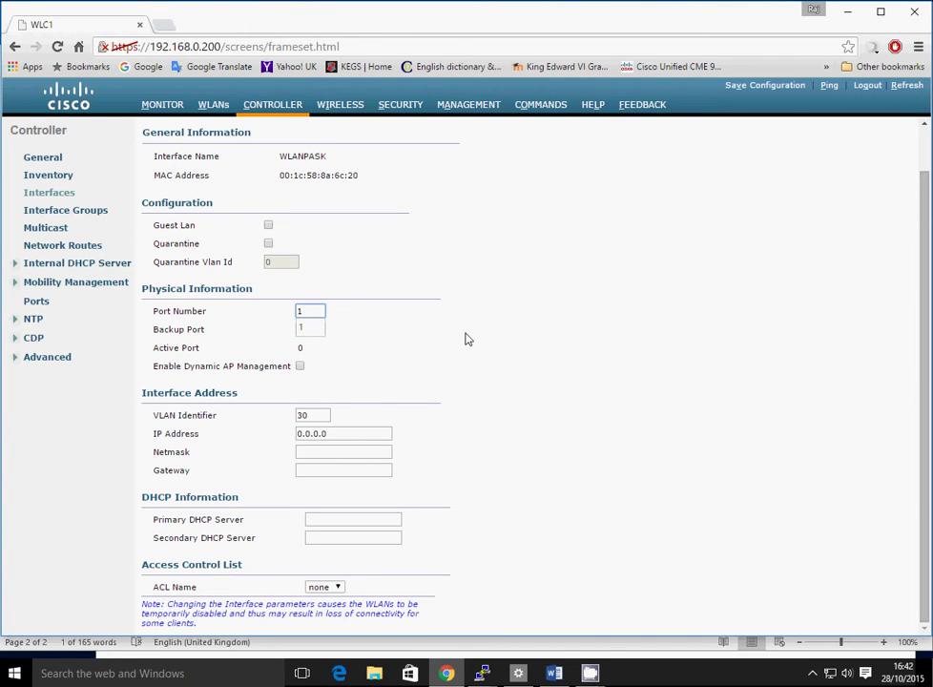
pyautogui.press('Tab')
pyautogui.write('0')
pyautogui.press('Tab')
pyautogui.press('Tab')
pyautogui.press('Tab')
pyautogui.press('Tab')
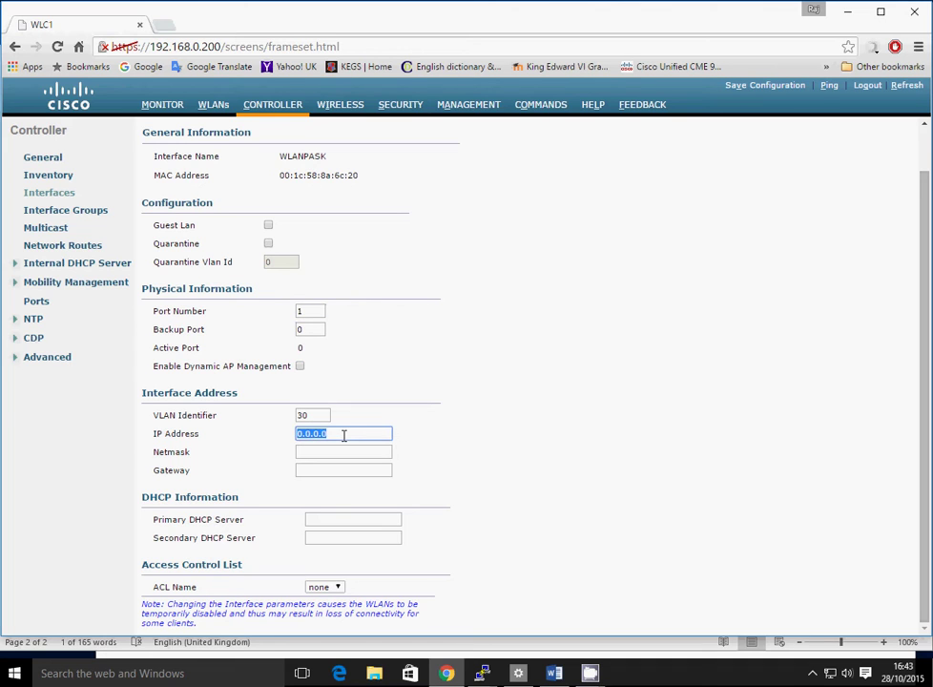
# Give the interface IP 30.1.1.100, netmask 255.255.255.0 and gateway 30.1.1.1.
pyautogui.write('30')
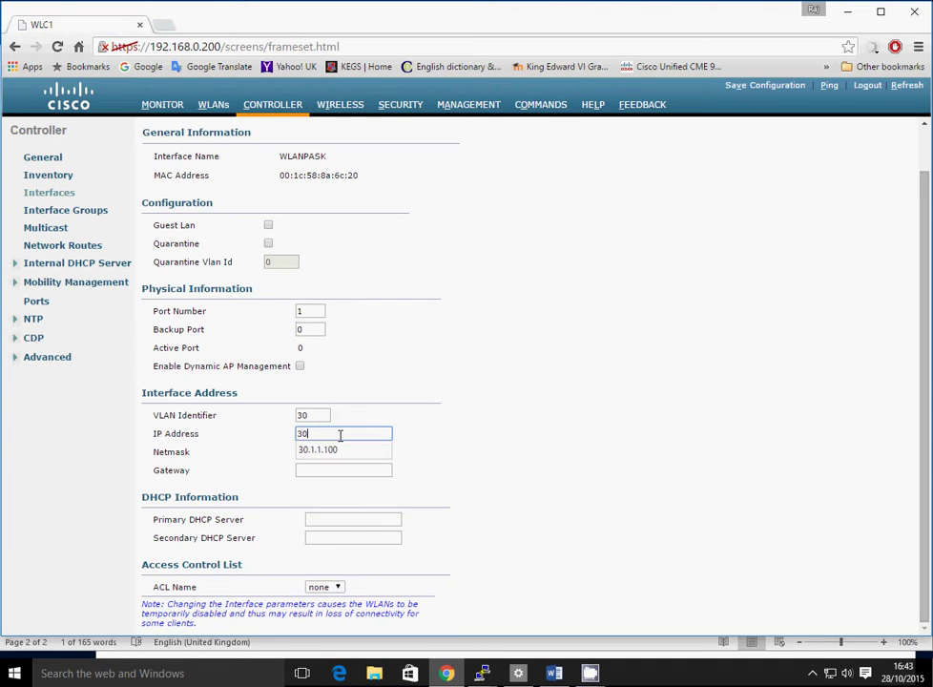
pyautogui.write('.1.1.100')
pyautogui.press('Tab')
pyautogui.write('2')
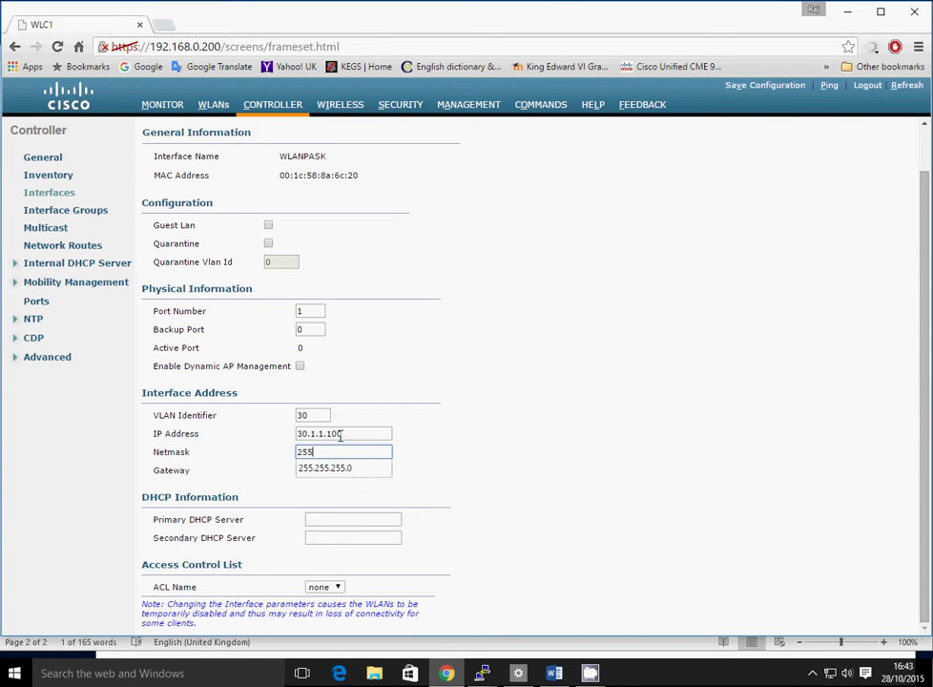
pyautogui.press('Tab')
pyautogui.press('Down')
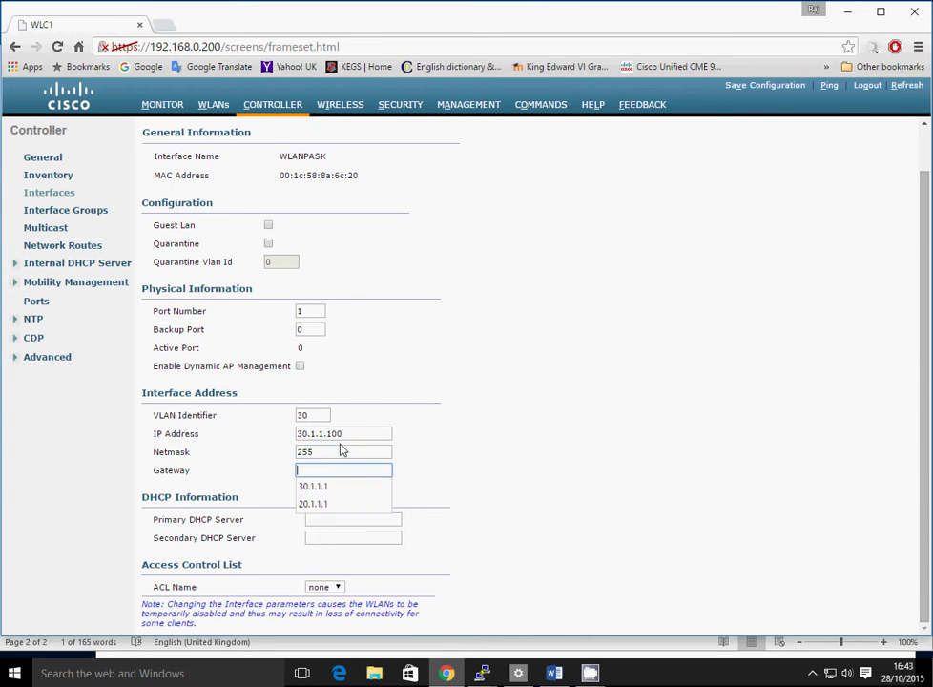
pyautogui.click(342, 448)
pyautogui.write('.255')
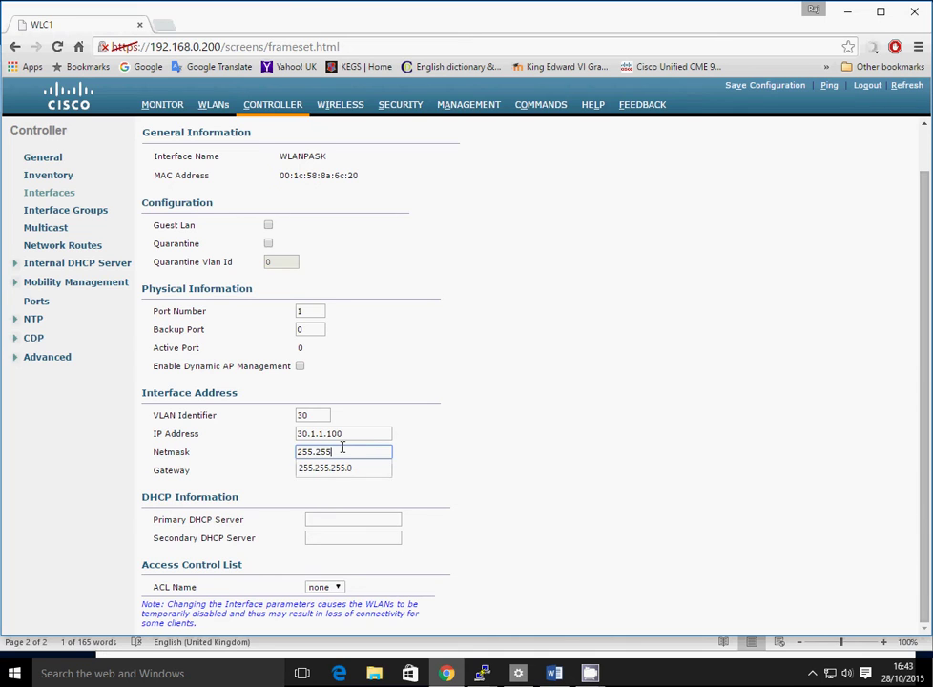
pyautogui.press('Down')
pyautogui.press('Tab')
pyautogui.write('30')
pyautogui.press('Down')
# Set primary DHCP server 10.1.1.100, then apply and confirm the interface settings.
pyautogui.press('Tab')
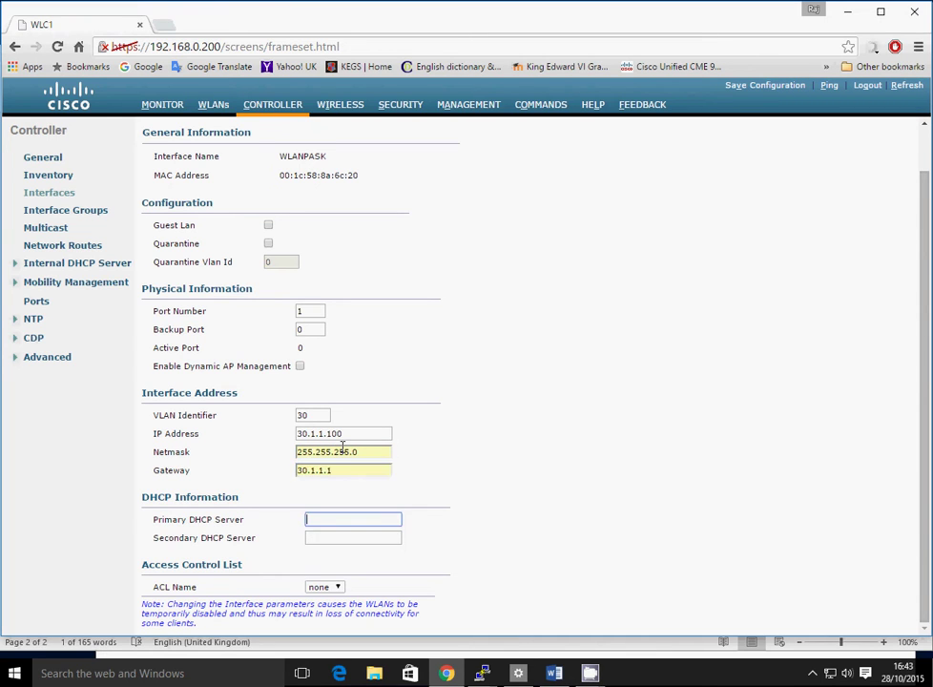
pyautogui.write('1')
pyautogui.press('Down')
pyautogui.press('Return')
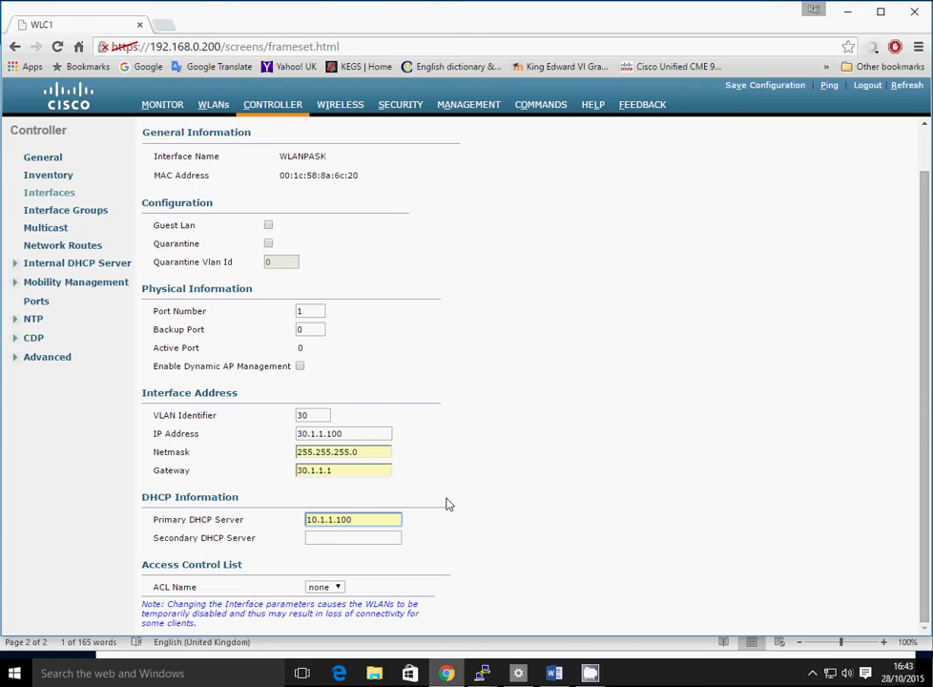
pyautogui.doubleClick(357, 520)
pyautogui.write('1')
pyautogui.press('Tab')
pyautogui.scroll(2, 536, 456)
pyautogui.click(882, 134)
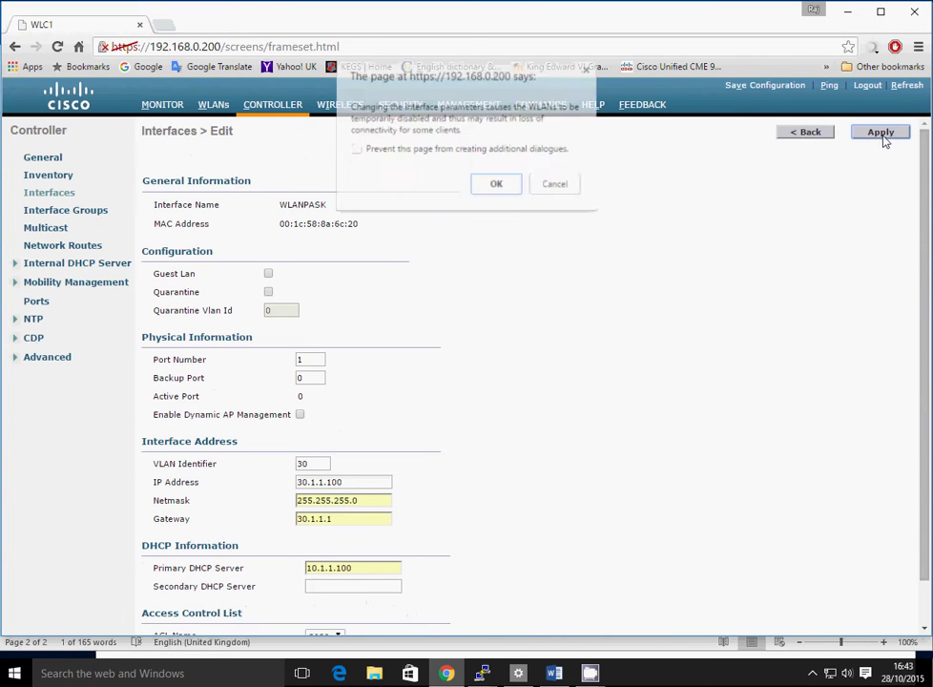
pyautogui.click(494, 187)
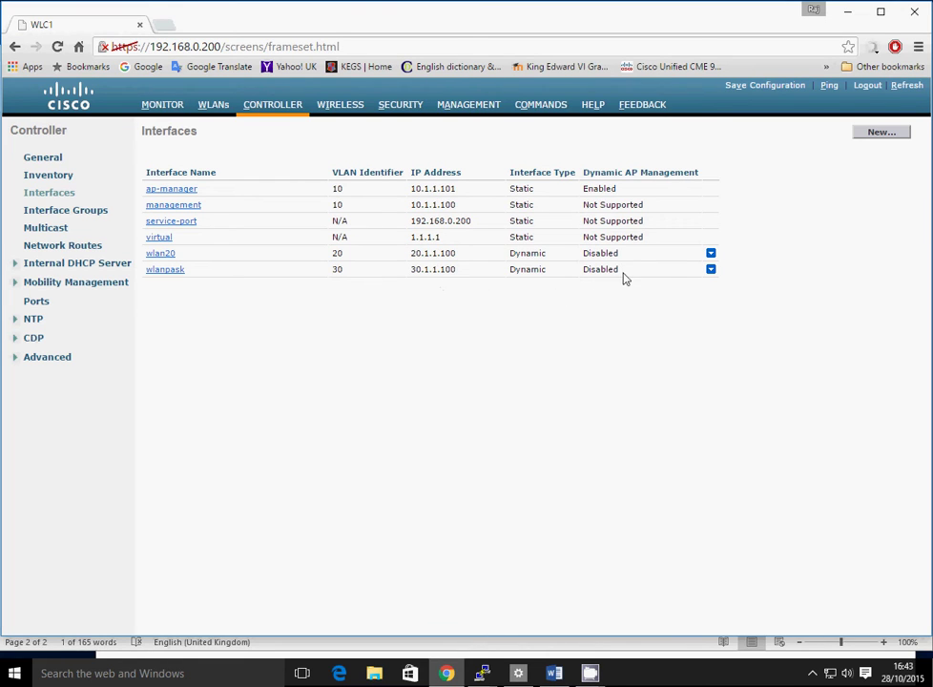
# In the Word notes, select the STEP 2 DHCP scope instructions.
pyautogui.click(555, 673)
pyautogui.scroll(-5, 544, 361)
pyautogui.moveTo(233, 339); pyautogui.dragTo(642, 492)
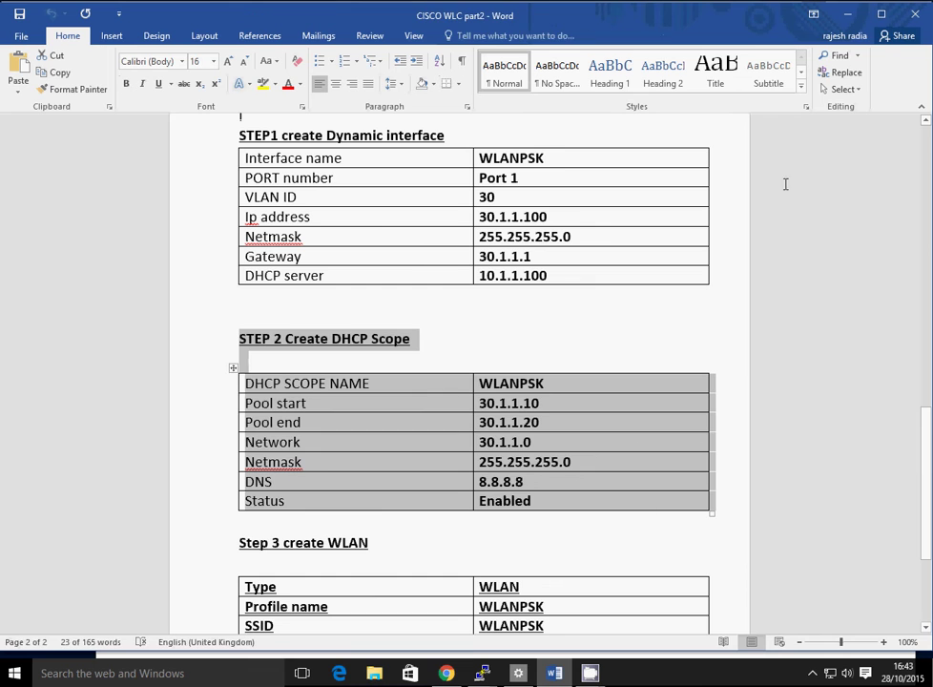
# Under Internal DHCP Server > DHCP Scope, add a new scope named WLANPASK.
pyautogui.click(846, 14)
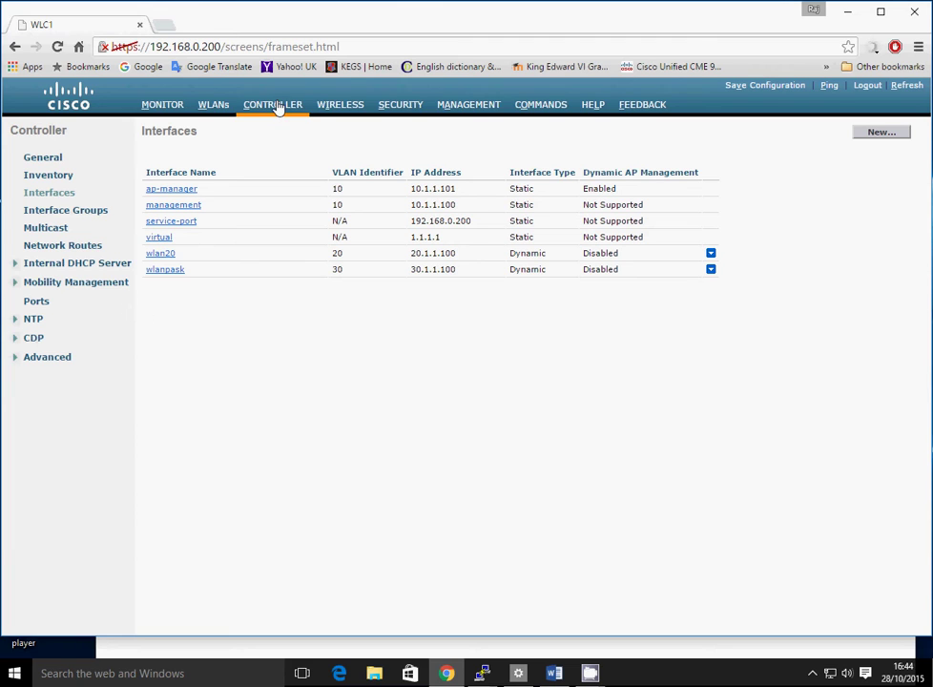
pyautogui.click(63, 264)
pyautogui.click(57, 277)
pyautogui.click(709, 136)
pyautogui.click(368, 165)
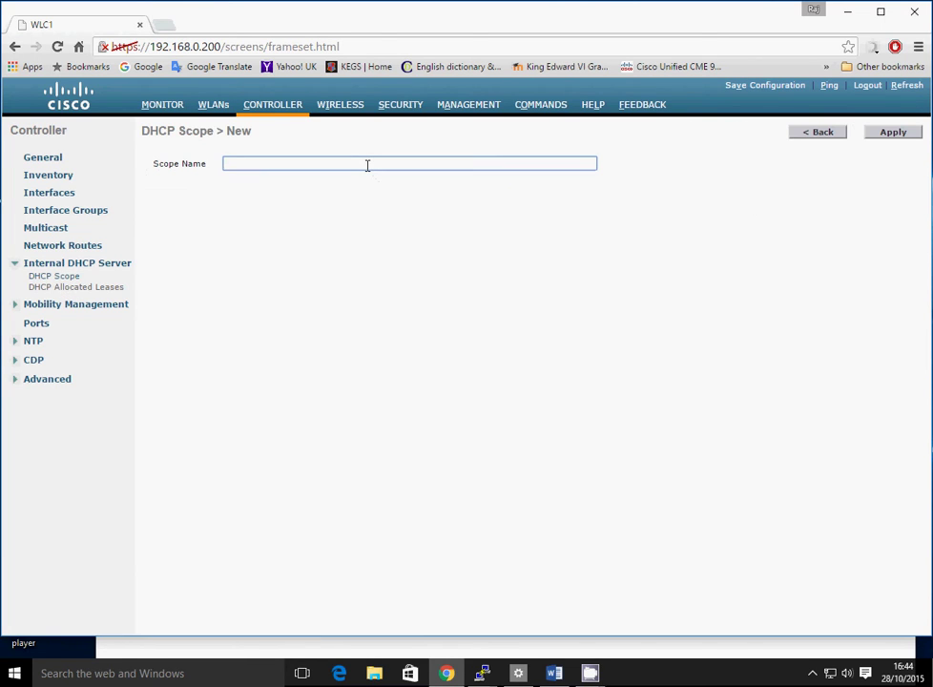
pyautogui.write('W')
pyautogui.press('Down')
pyautogui.press('Down')
pyautogui.press('Down')
pyautogui.press('Down')
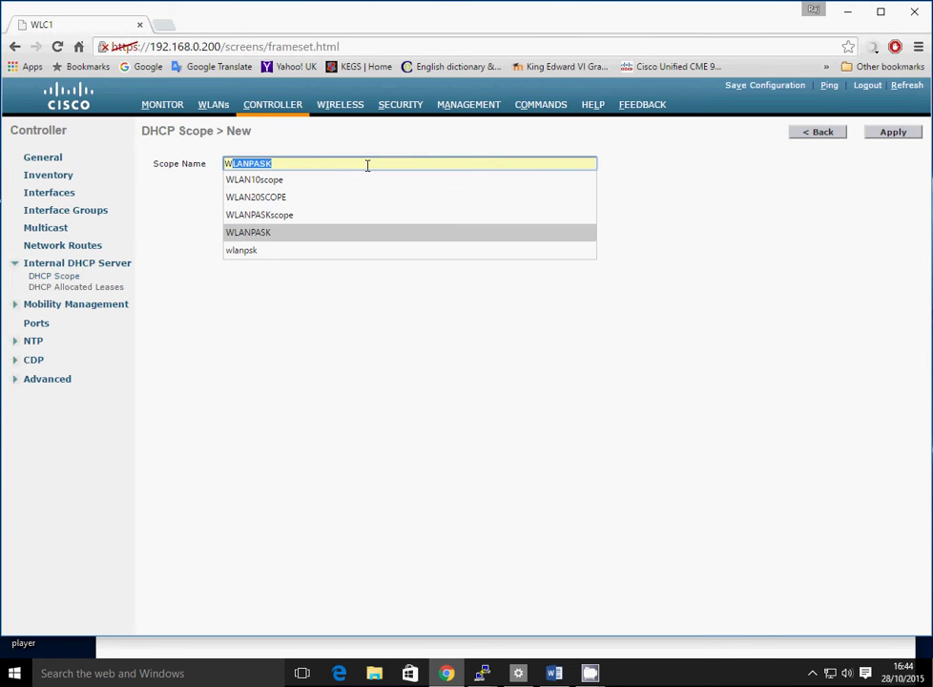
pyautogui.press('Return')
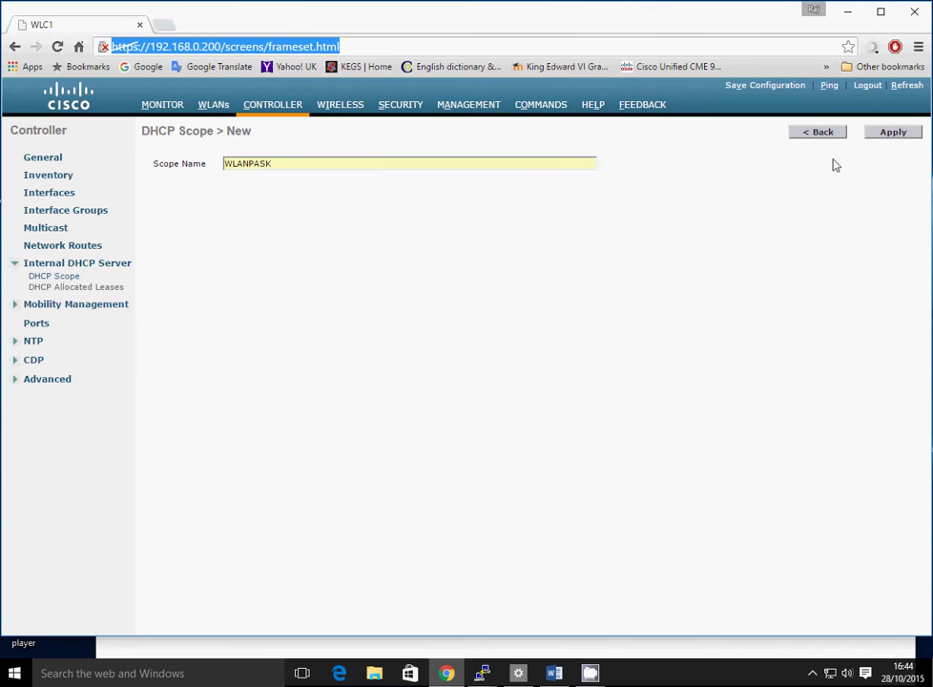
pyautogui.click(894, 133)
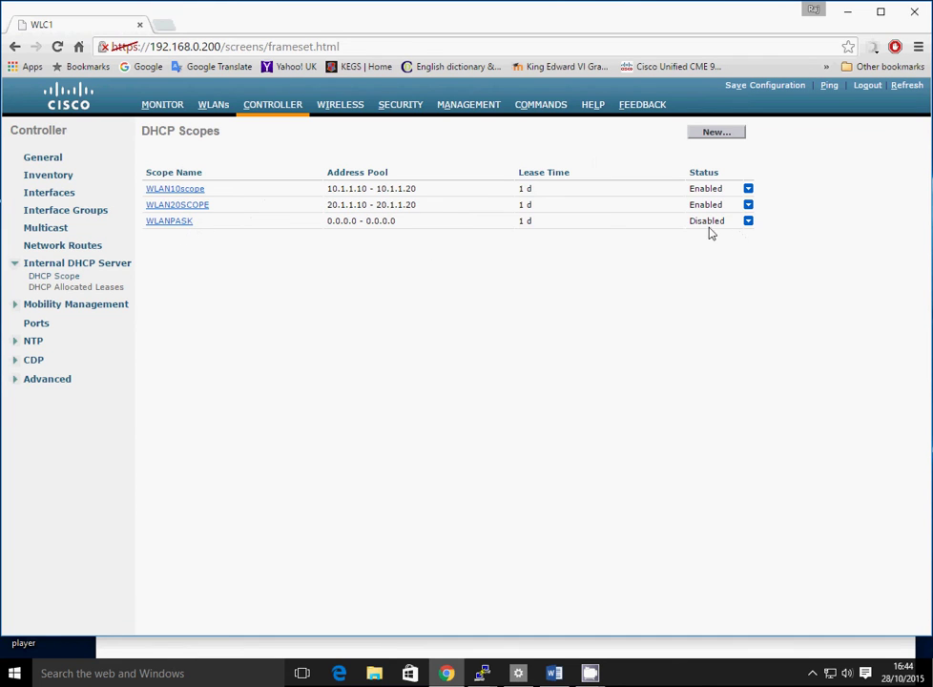
# Give WLANPASK pool 30.1.1.10–30.1.1.20, network 30.1.1.0 and netmask 255.255.255.0.
pyautogui.click(176, 223)
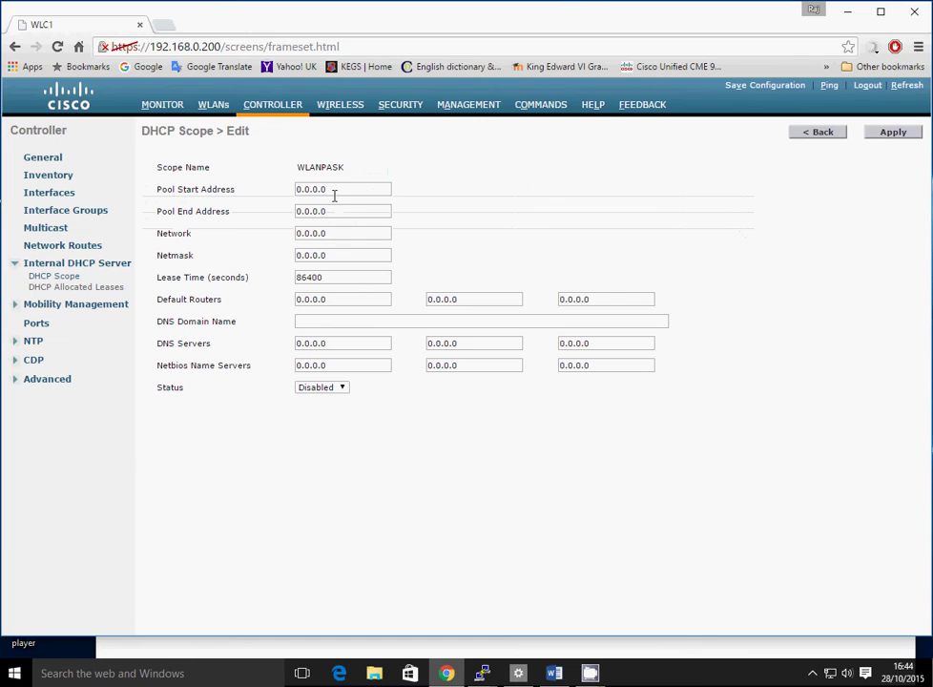
pyautogui.moveTo(334, 191); pyautogui.dragTo(284, 185)
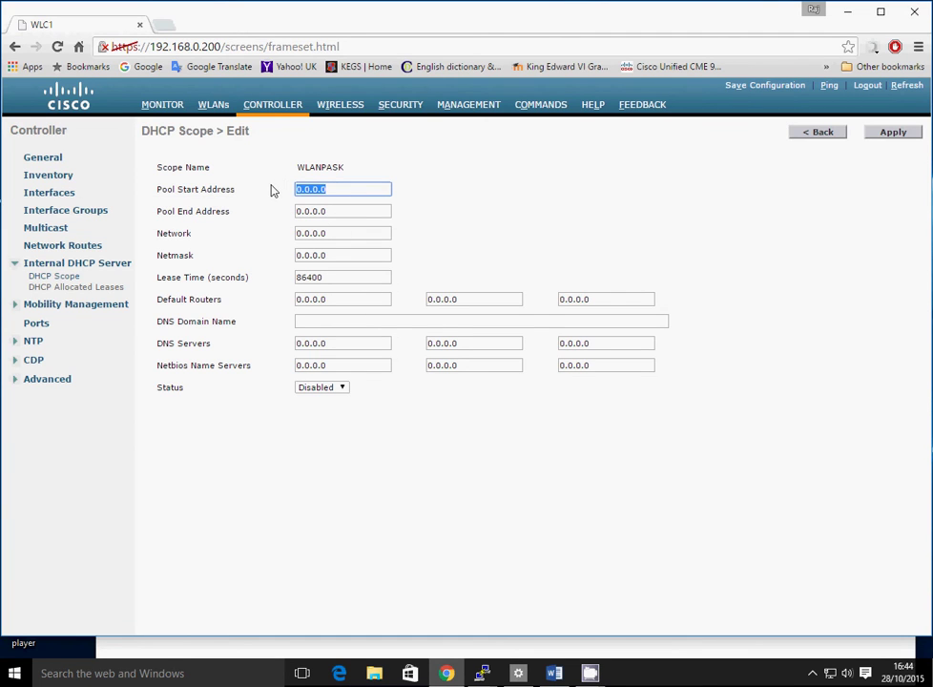
pyautogui.write('30.1.')
pyautogui.press('Down')
pyautogui.press('Tab')
pyautogui.write('30')
pyautogui.press('Down')
pyautogui.press('Tab')
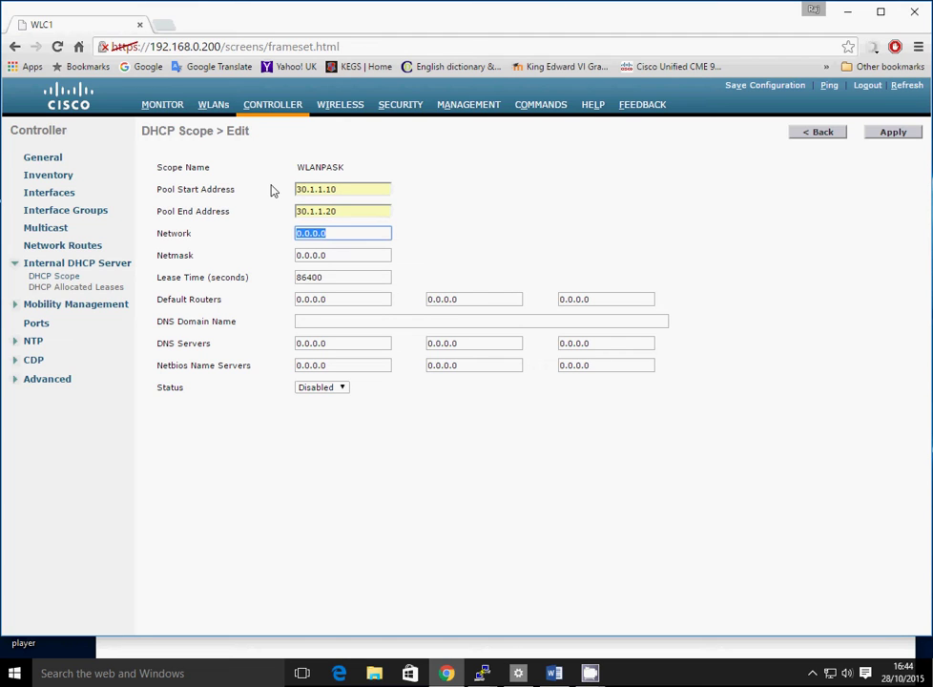
pyautogui.write('30')
pyautogui.press('Down')
pyautogui.press('Tab')
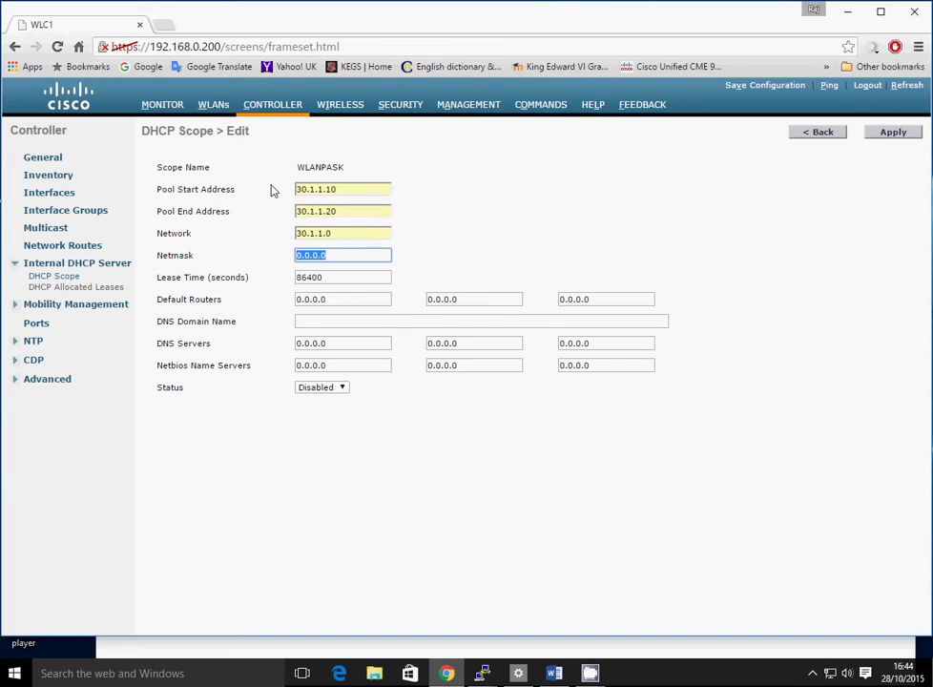
pyautogui.write('255')
pyautogui.press('Down')
pyautogui.press('Tab')
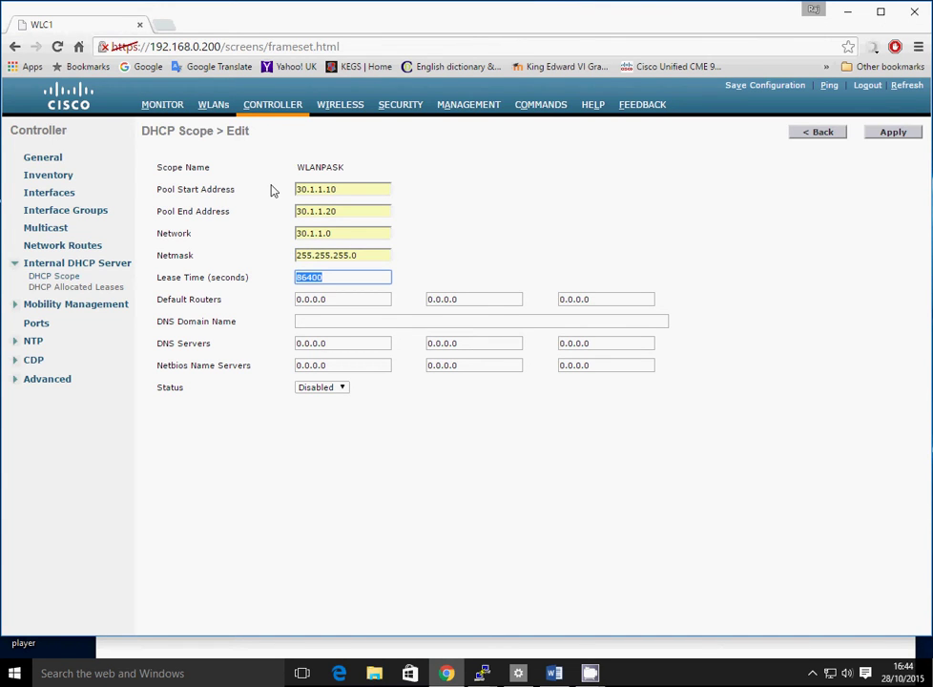
# Set default router 30.1.1.1 and DNS servers 8.8.8.8 and 192.168.0.1.
pyautogui.press('Tab')
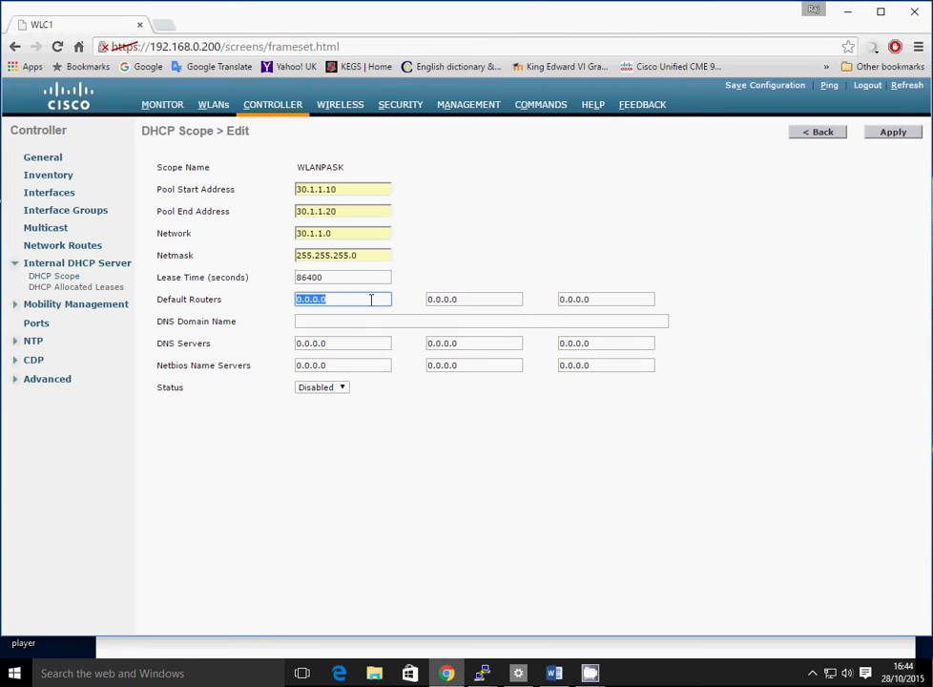
pyautogui.write('30')
pyautogui.press('Down')
pyautogui.press('Tab')
pyautogui.click(352, 342)
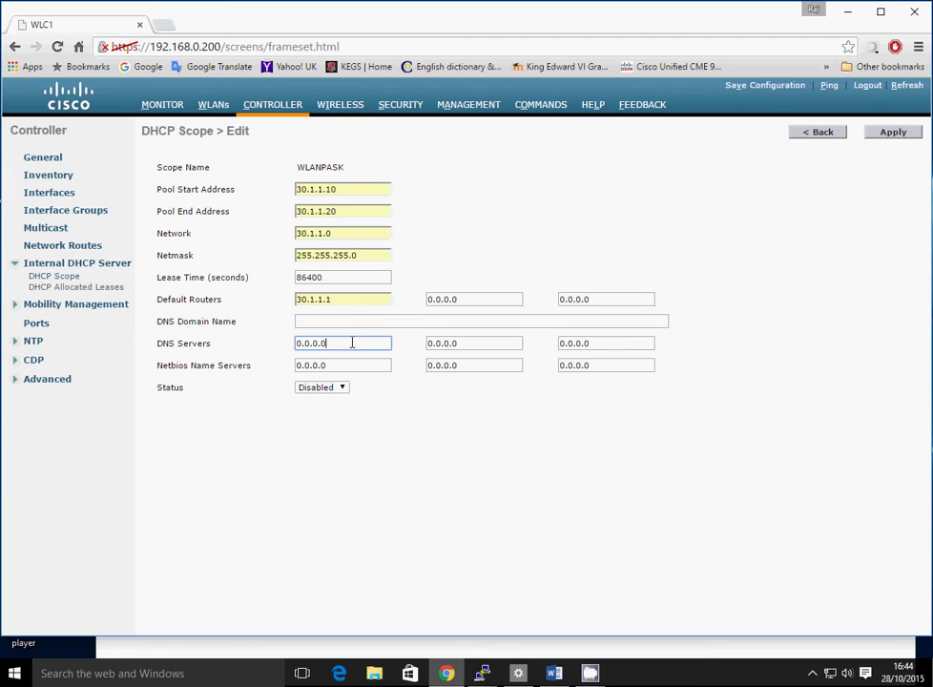
pyautogui.moveTo(352, 342); pyautogui.dragTo(283, 346)
pyautogui.write('8.8.8.8')
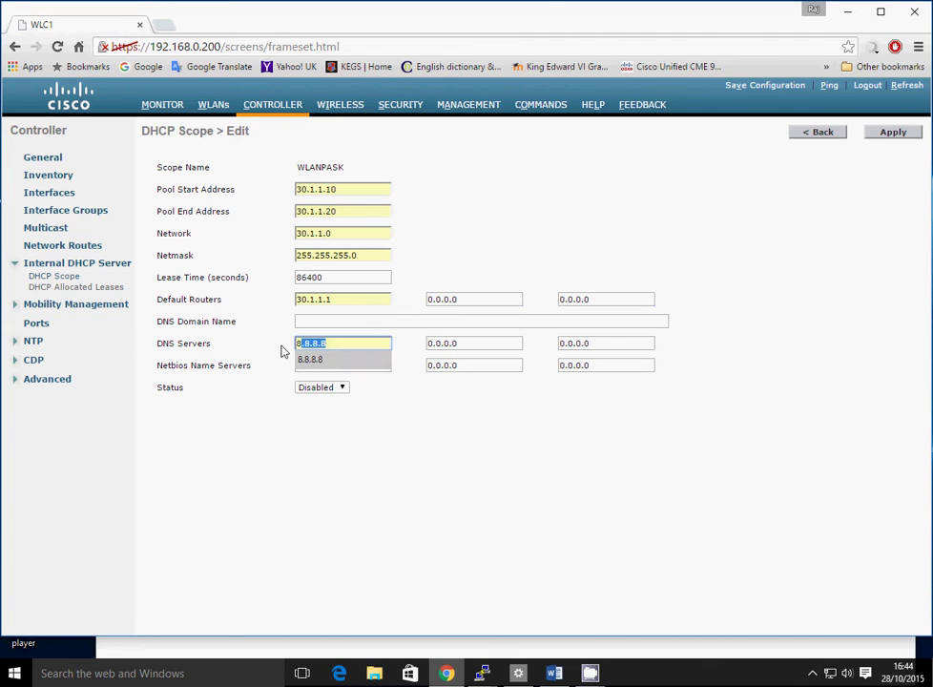
pyautogui.press('Tab')
pyautogui.write('1')
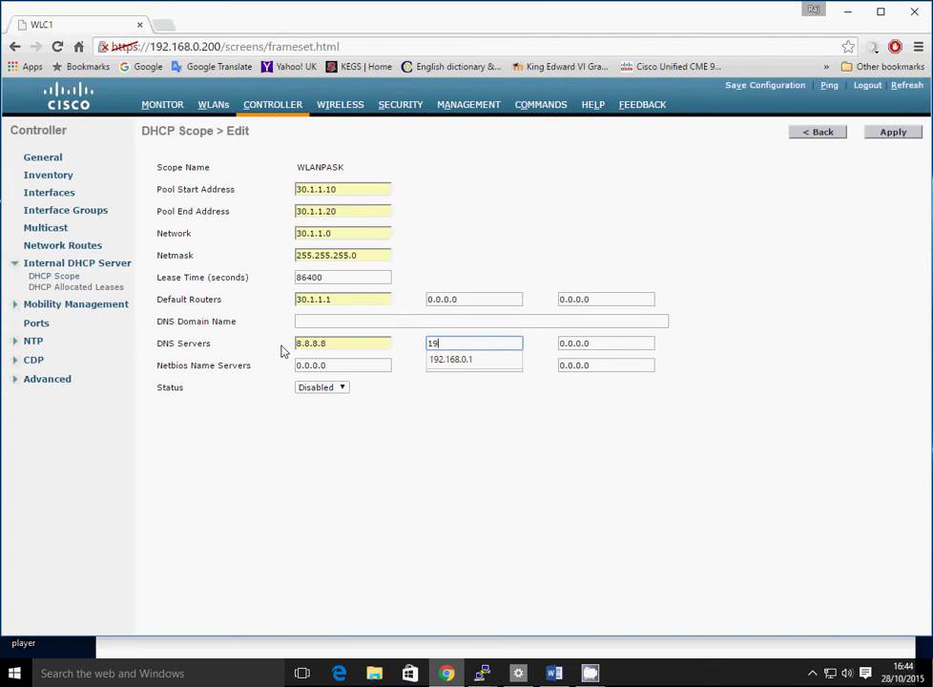
pyautogui.write('9')
pyautogui.press('Down')
pyautogui.press('Tab')
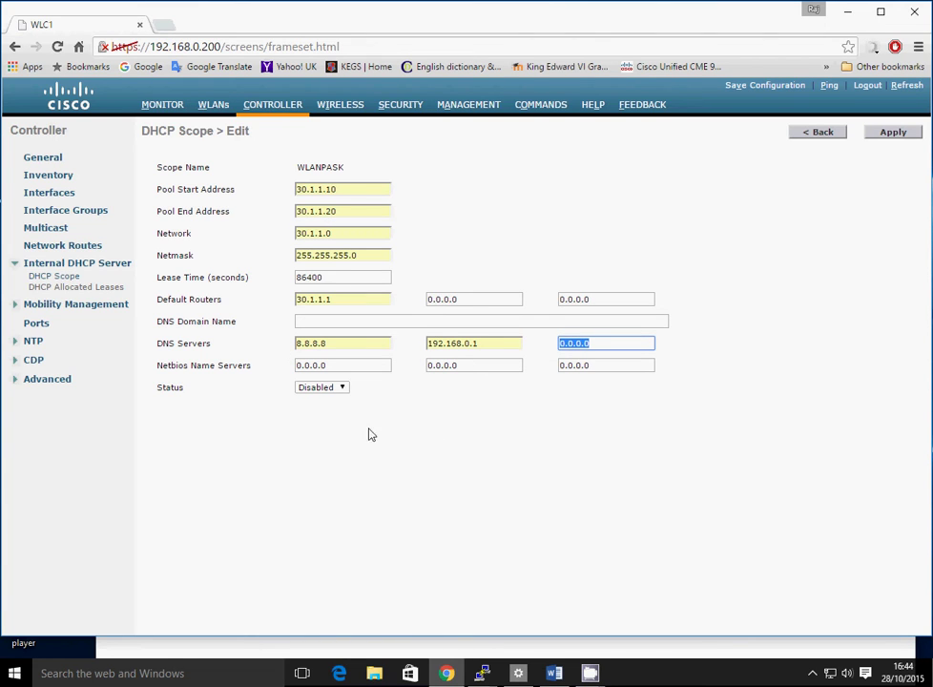
# Set the scope status to Enabled and apply the changes.
pyautogui.click(339, 389)
pyautogui.click(330, 398)
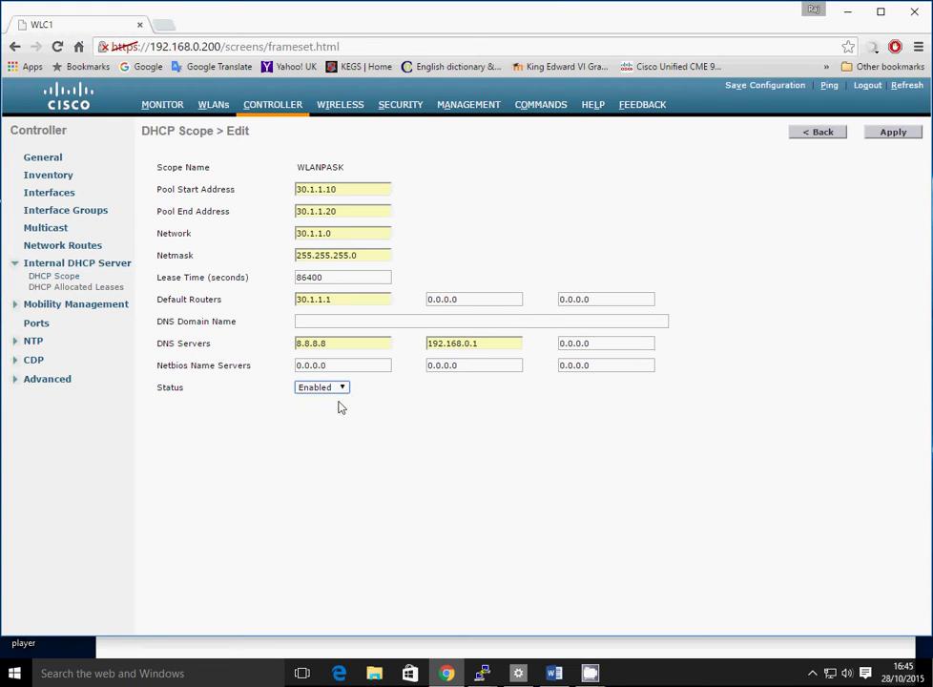
pyautogui.click(893, 132)
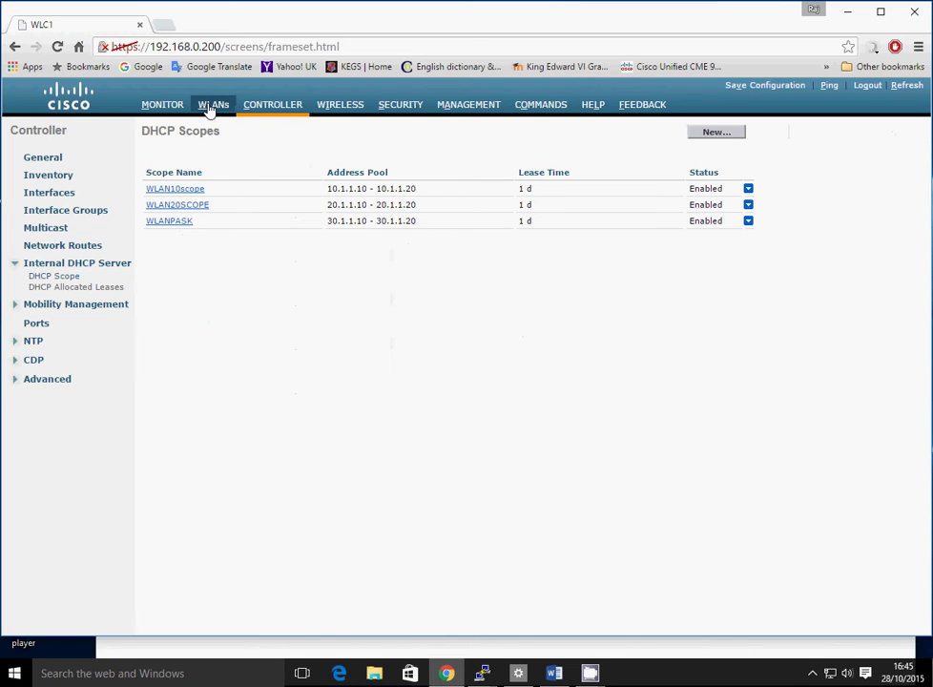
# Go to the WLANs list and start a new entry of type WLAN.
pyautogui.click(47, 193)
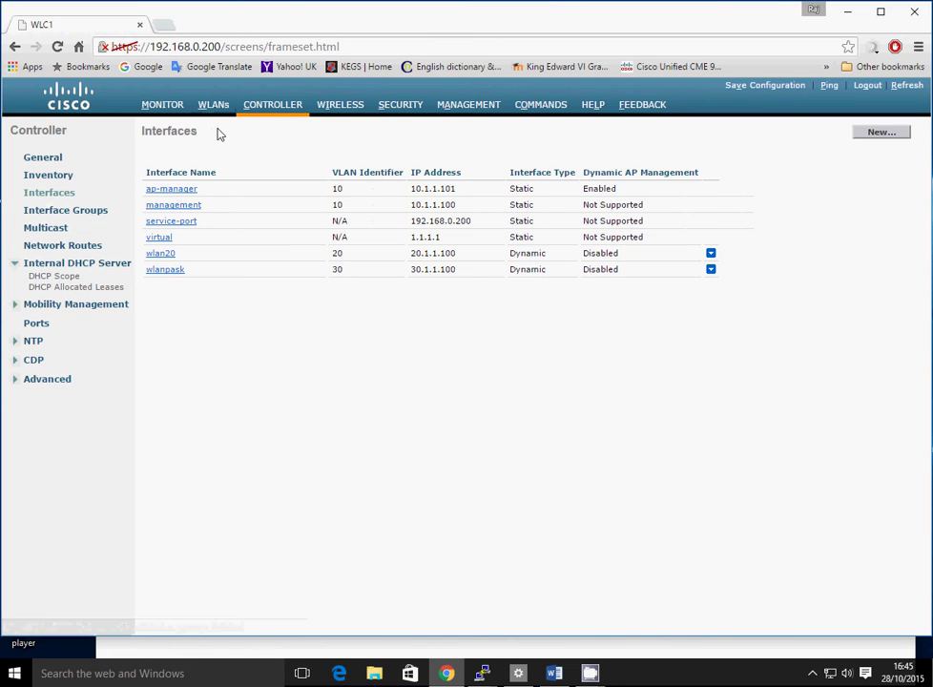
pyautogui.click(214, 107)
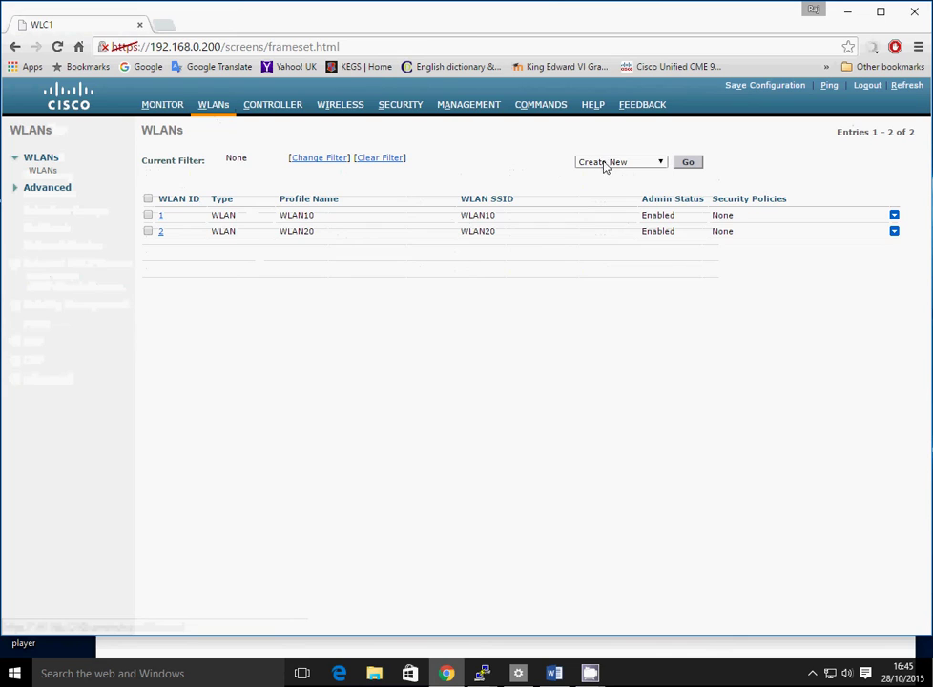
pyautogui.click(687, 163)
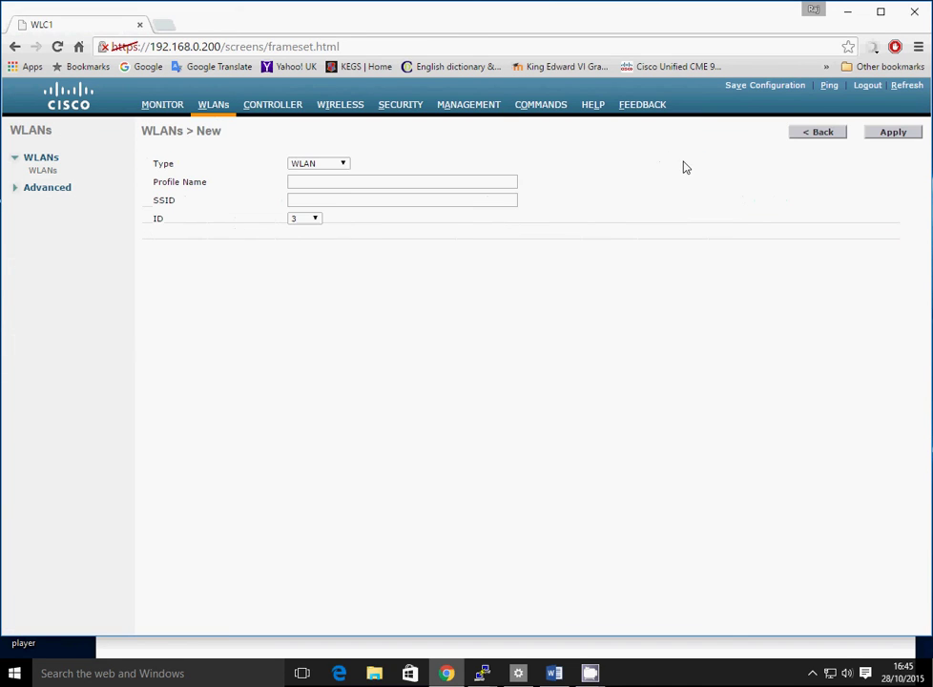
pyautogui.click(344, 168)
pyautogui.click(343, 168)
# Set profile name and SSID to WLANPASK, keep ID 3, and apply.
pyautogui.click(343, 177)
pyautogui.write('W')
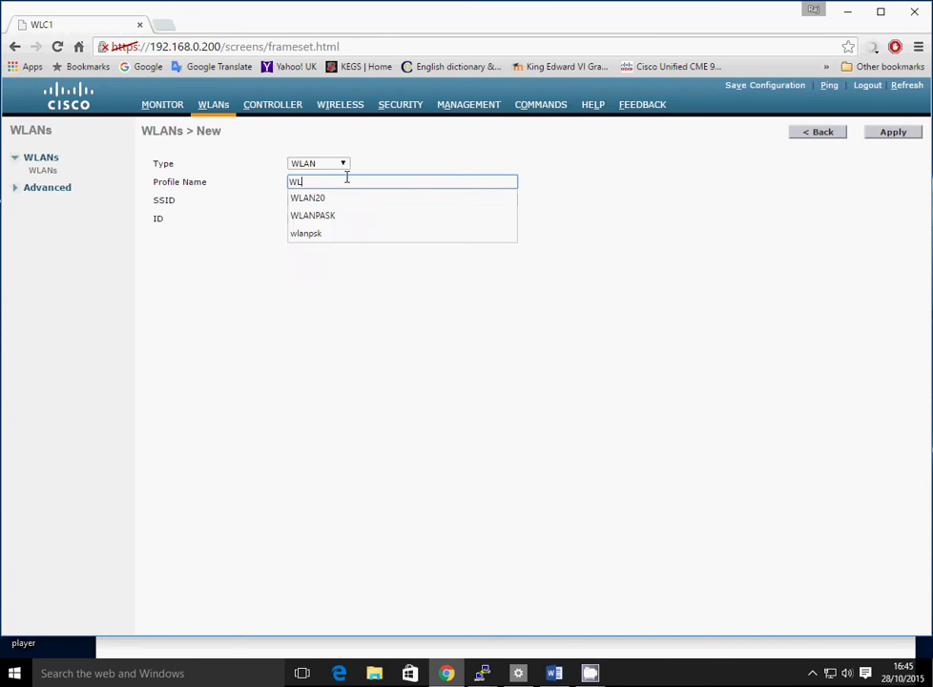
pyautogui.write('L')
pyautogui.press('Down')
pyautogui.press('Down')
pyautogui.press('Tab')
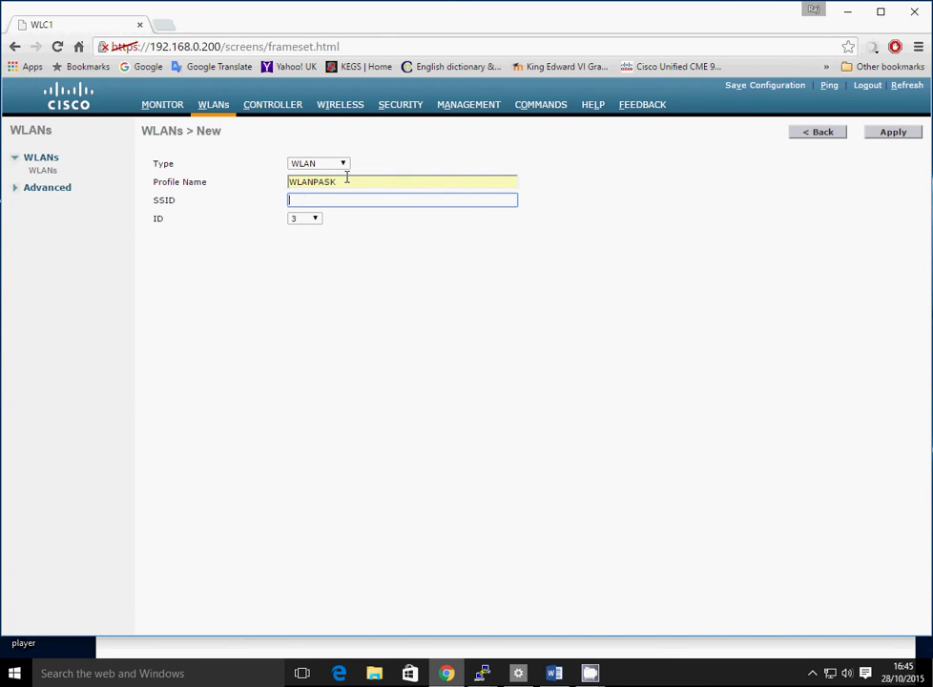
pyautogui.write('W')
pyautogui.press('Down')
pyautogui.press('Down')
pyautogui.press('Tab')
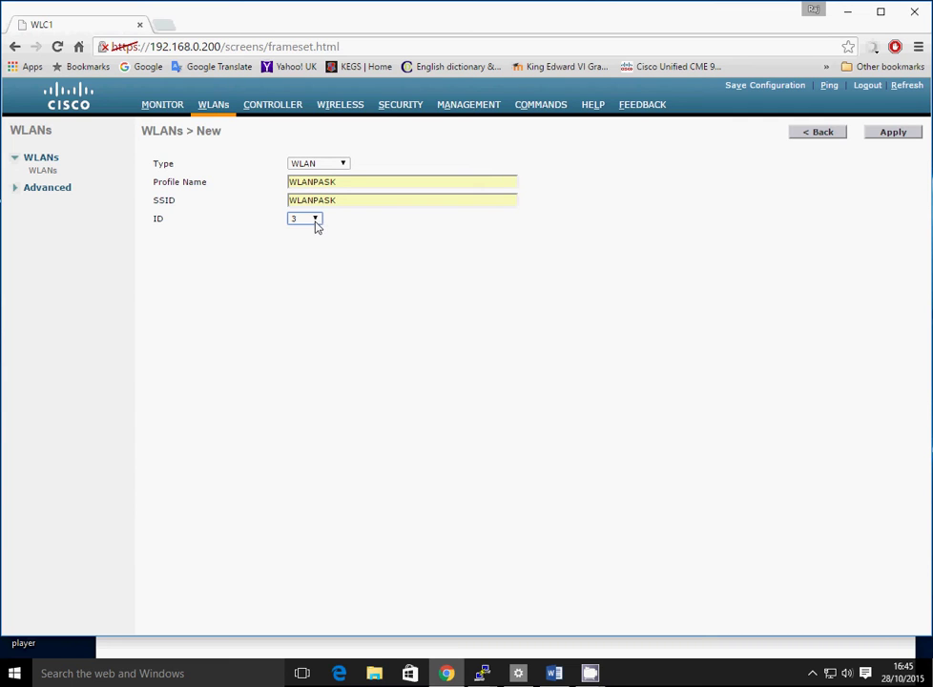
pyautogui.click(891, 137)
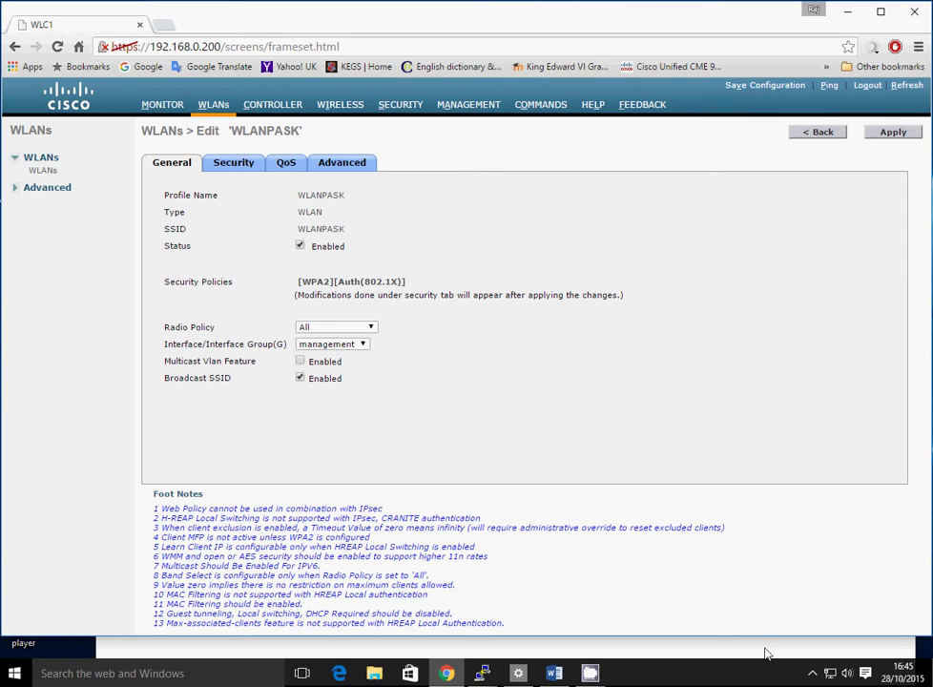
# Map WLANPASK to the wlanpask interface, apply, and confirm the laptop now sees WLANPASK.
pyautogui.click(829, 673)
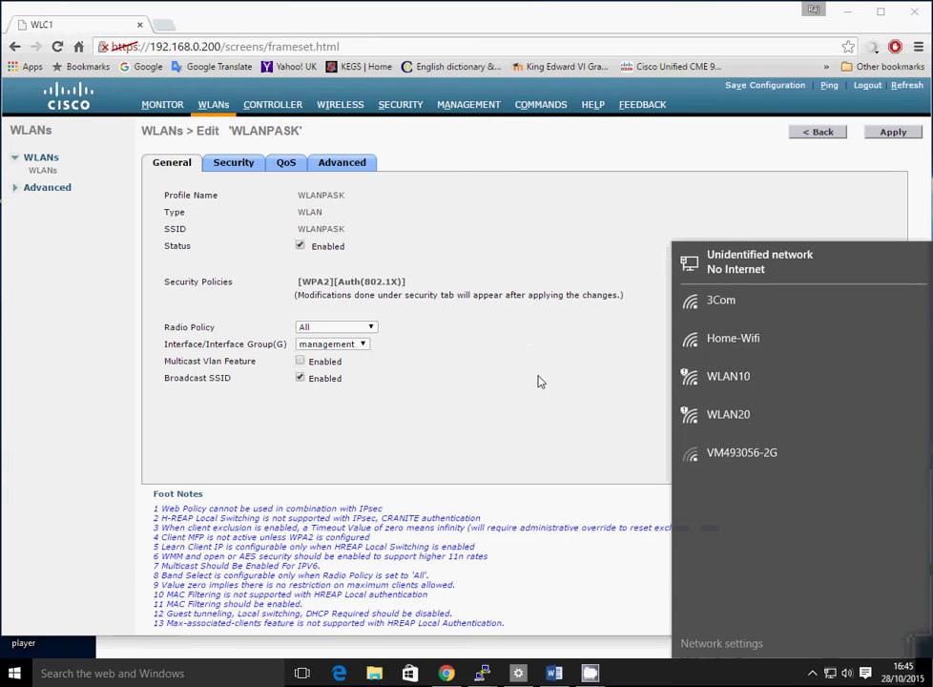
pyautogui.click(526, 366)
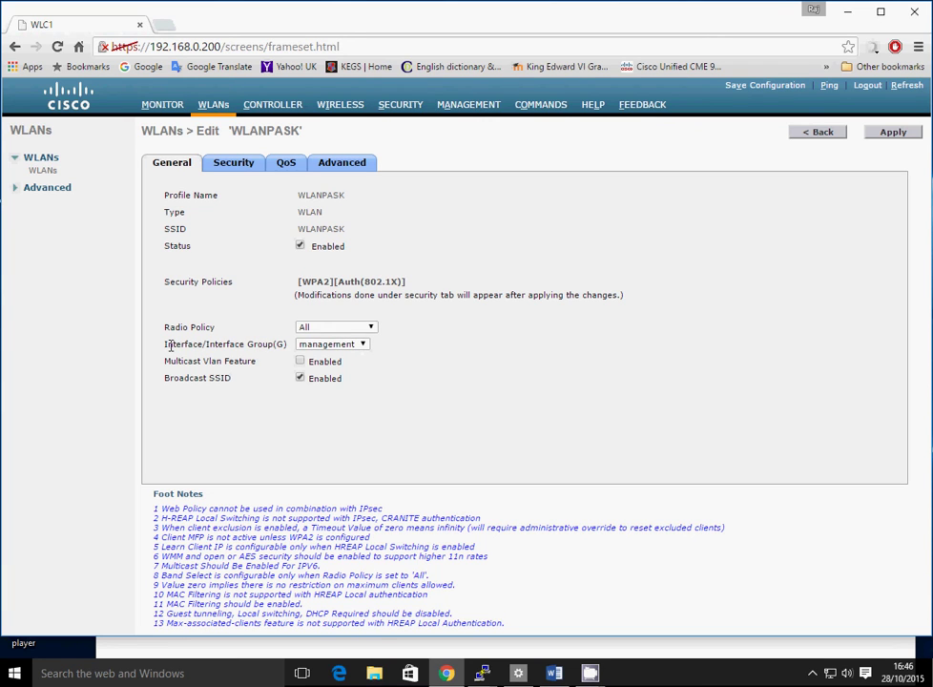
pyautogui.click(364, 345)
pyautogui.click(354, 378)
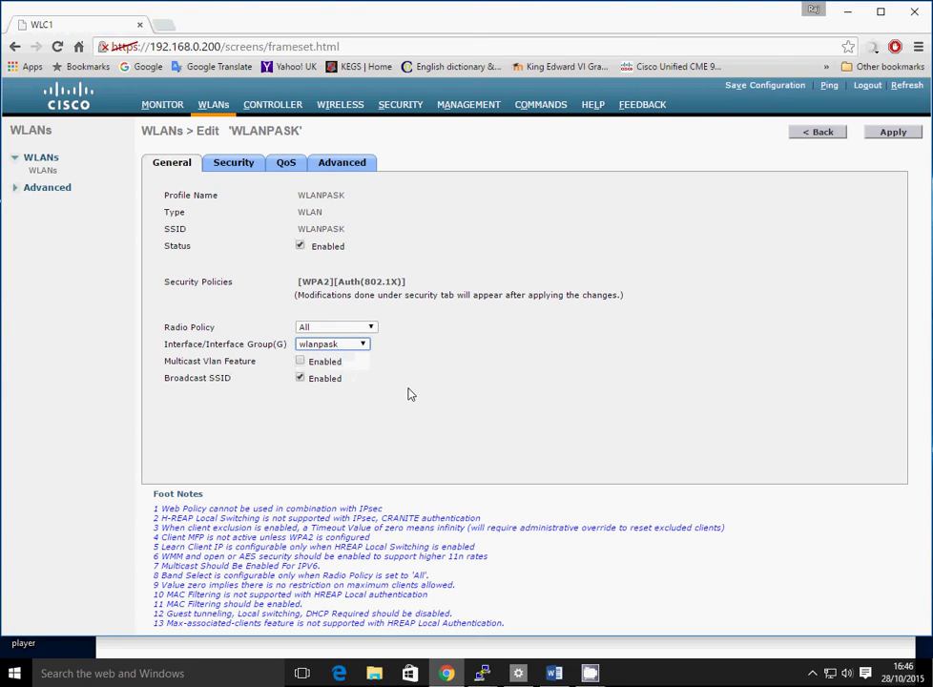
pyautogui.click(896, 134)
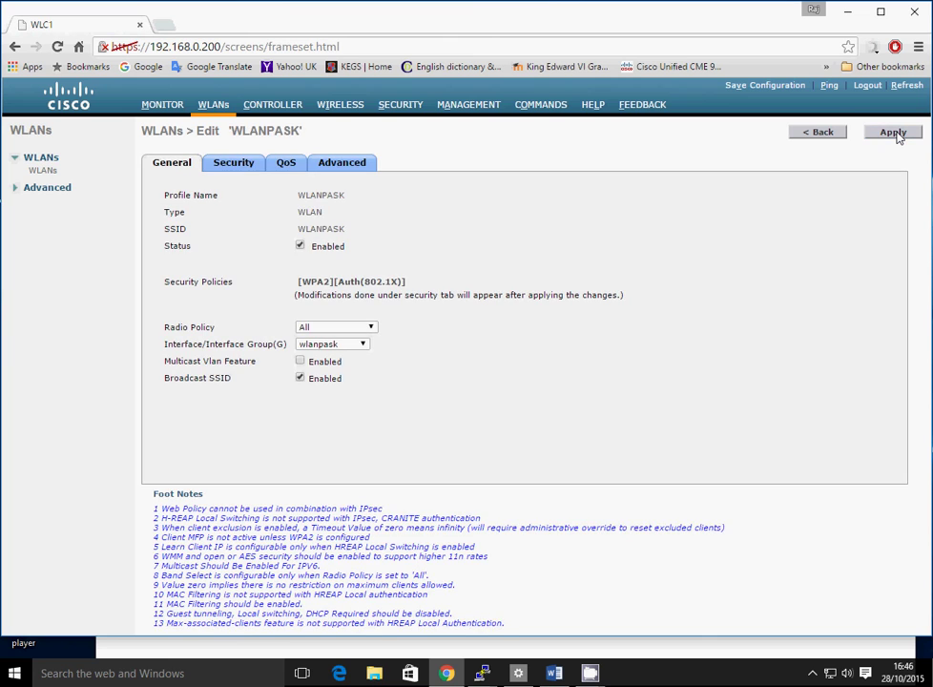
pyautogui.click(831, 675)
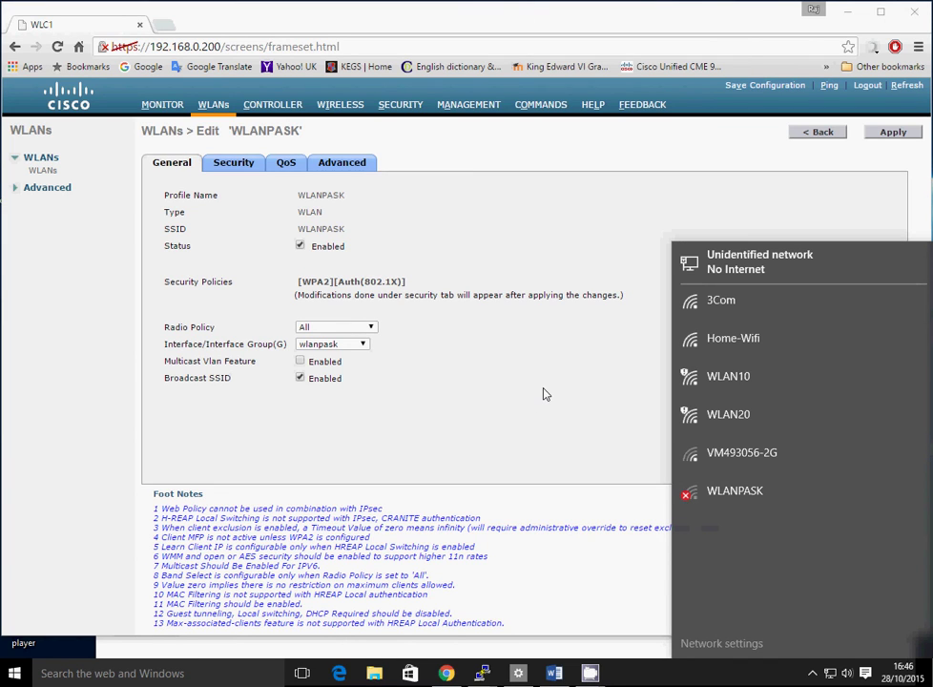
# Close the Wi-Fi list and bring Word's lab notes back to the objectives at the top.
pyautogui.click(516, 388)
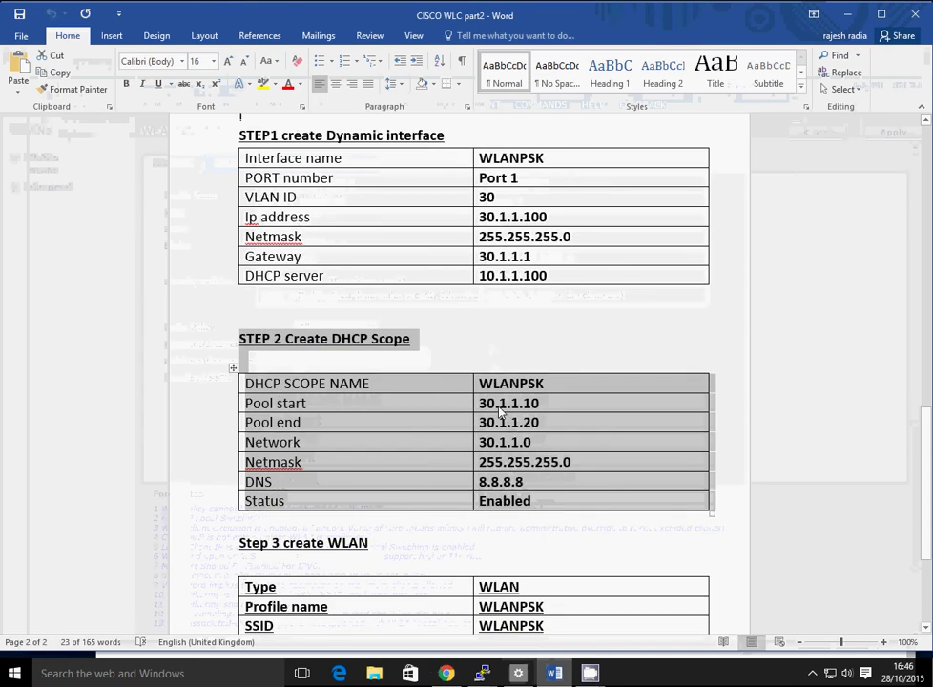
pyautogui.scroll(-3, 498, 411)
pyautogui.scroll(10, 488, 404)
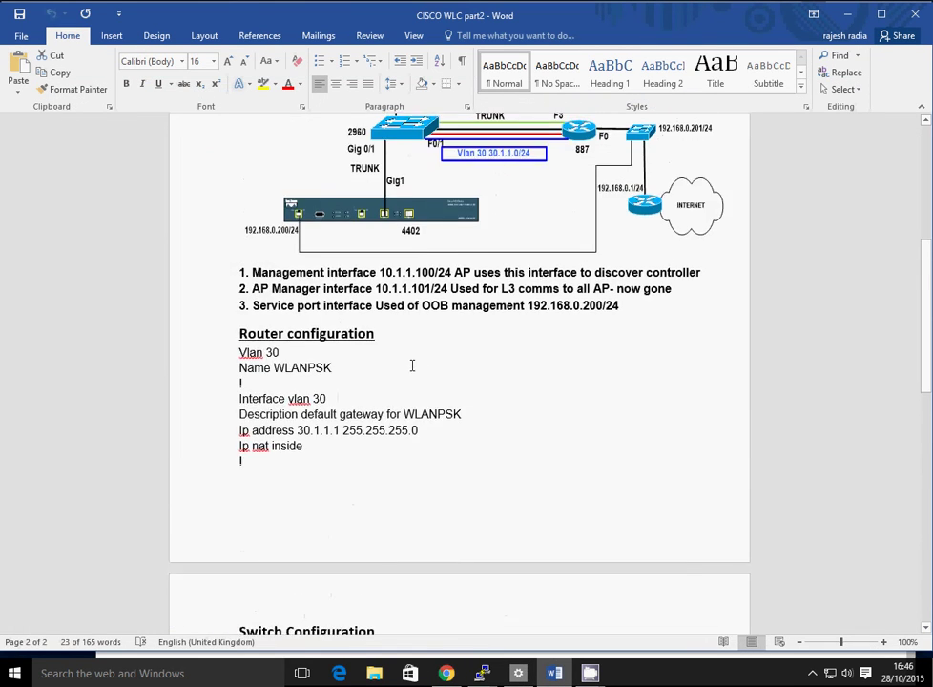
pyautogui.scroll(6, 413, 365)
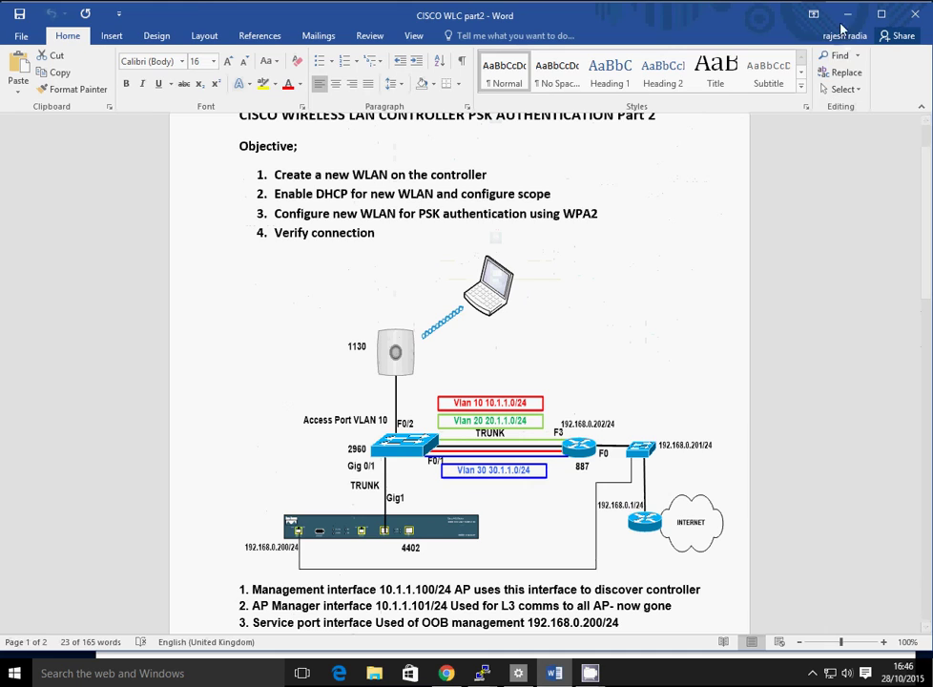
# In WLANPASK's Layer 2 security, keep WPA+WPA2 with the WPA2 policy enabled.
pyautogui.click(847, 14)
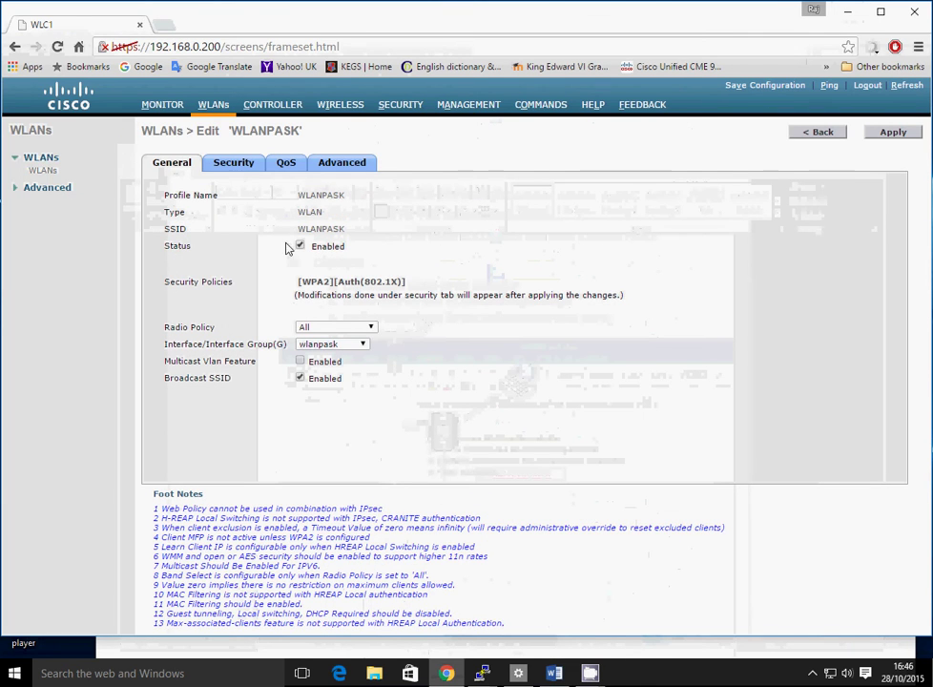
pyautogui.click(230, 168)
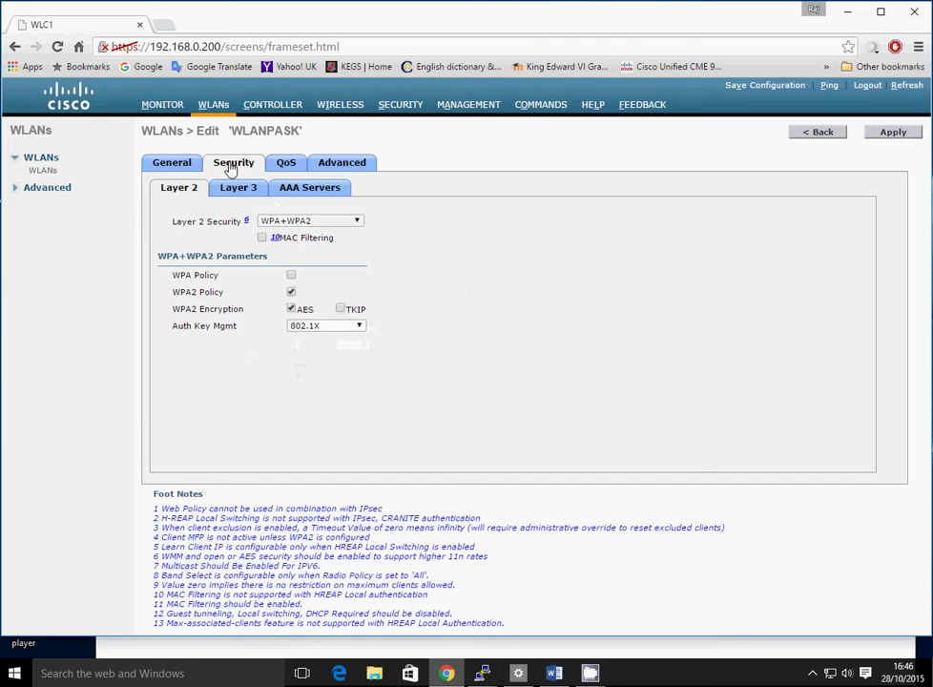
pyautogui.click(325, 225)
pyautogui.click(331, 224)
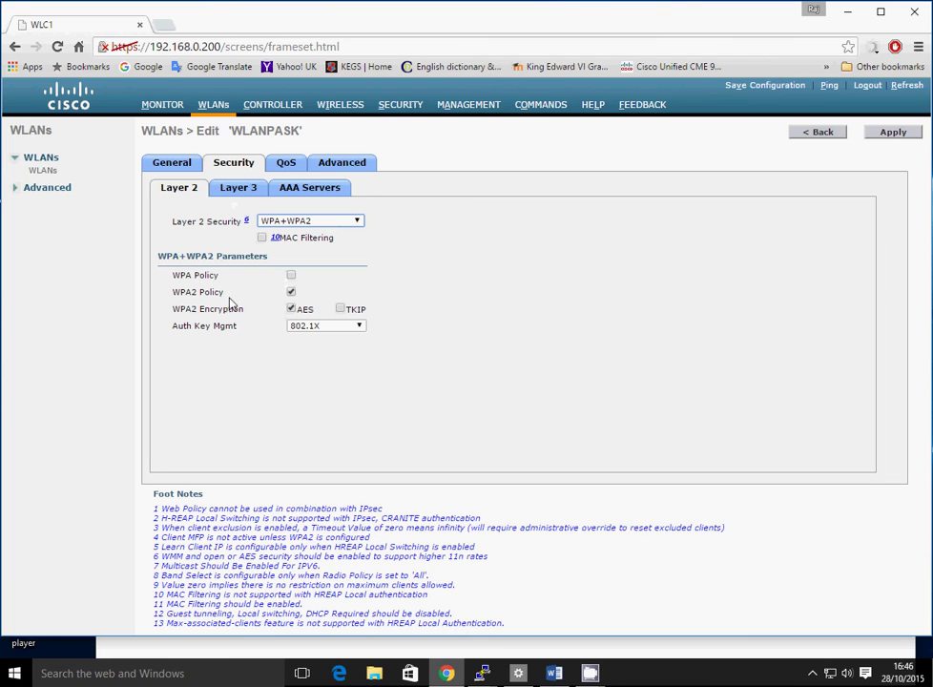
pyautogui.click(291, 292)
pyautogui.click(291, 292)
# Switch key management to PSK, enter the ASCII pre-shared key, and apply, confirming the warning.
pyautogui.click(361, 328)
pyautogui.click(342, 357)
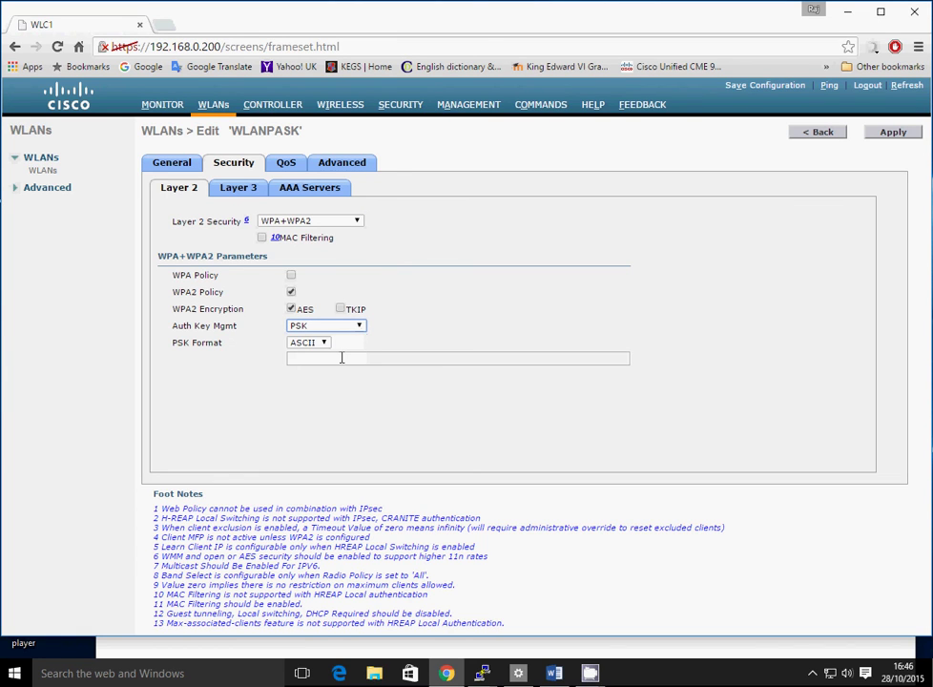
pyautogui.click(345, 358)
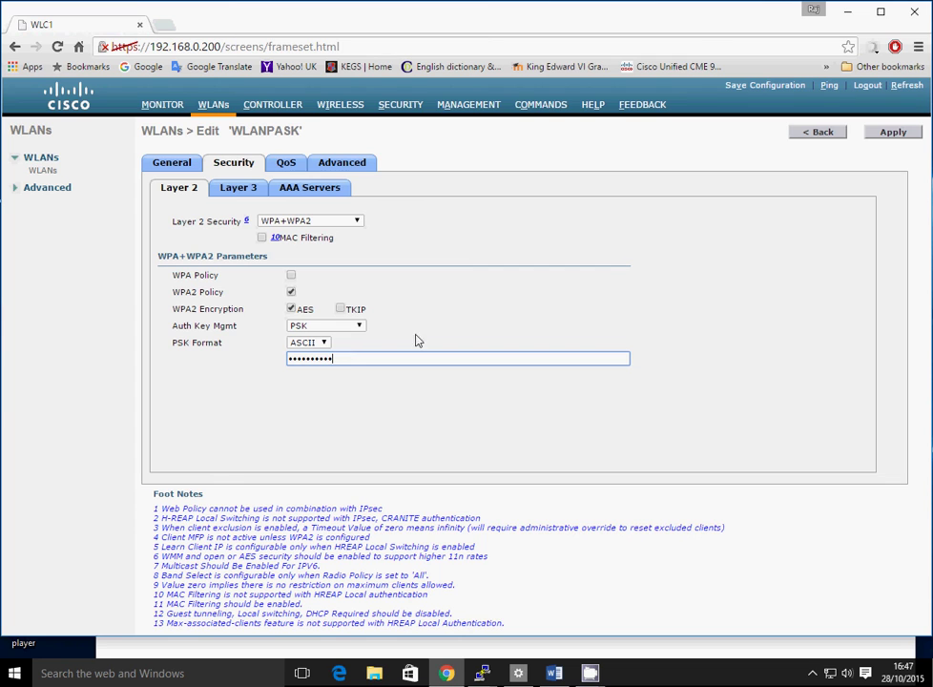
pyautogui.click(894, 133)
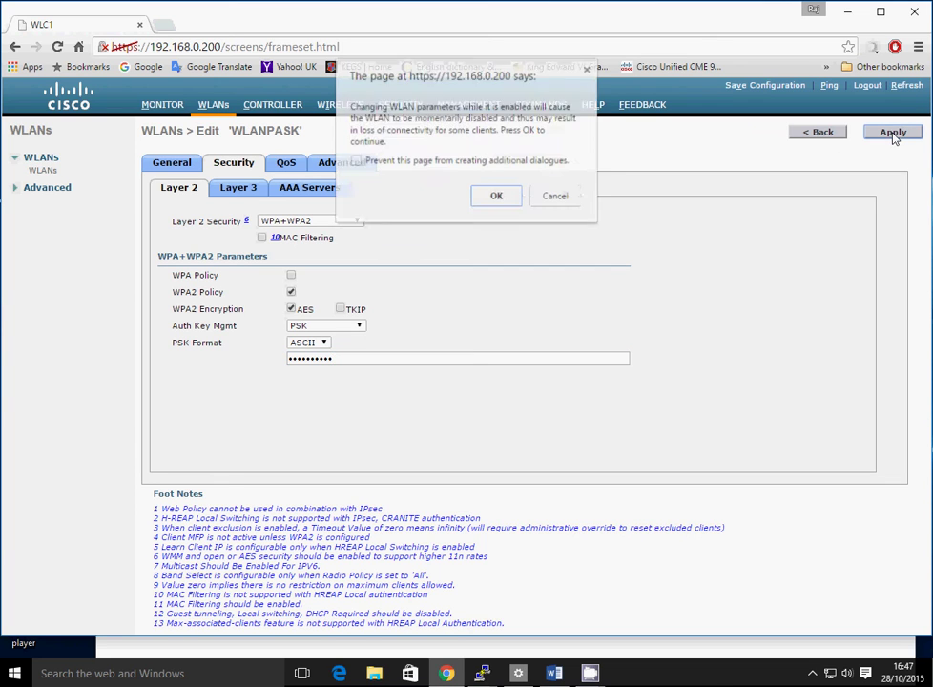
pyautogui.click(496, 196)
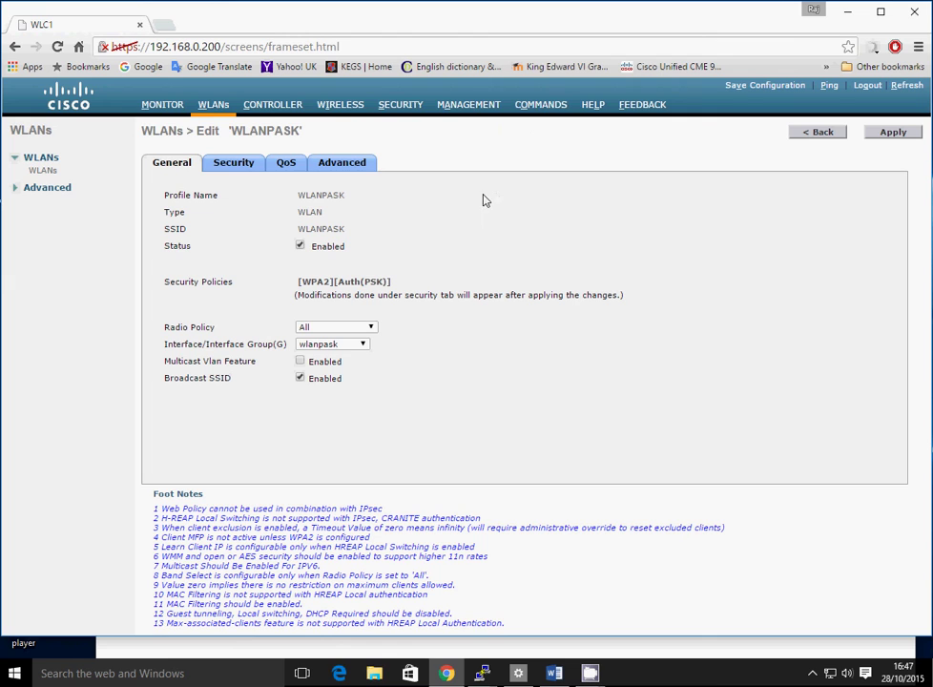
# Connect the laptop to WLANPASK with its security key, declining network discoverability.
pyautogui.click(830, 673)
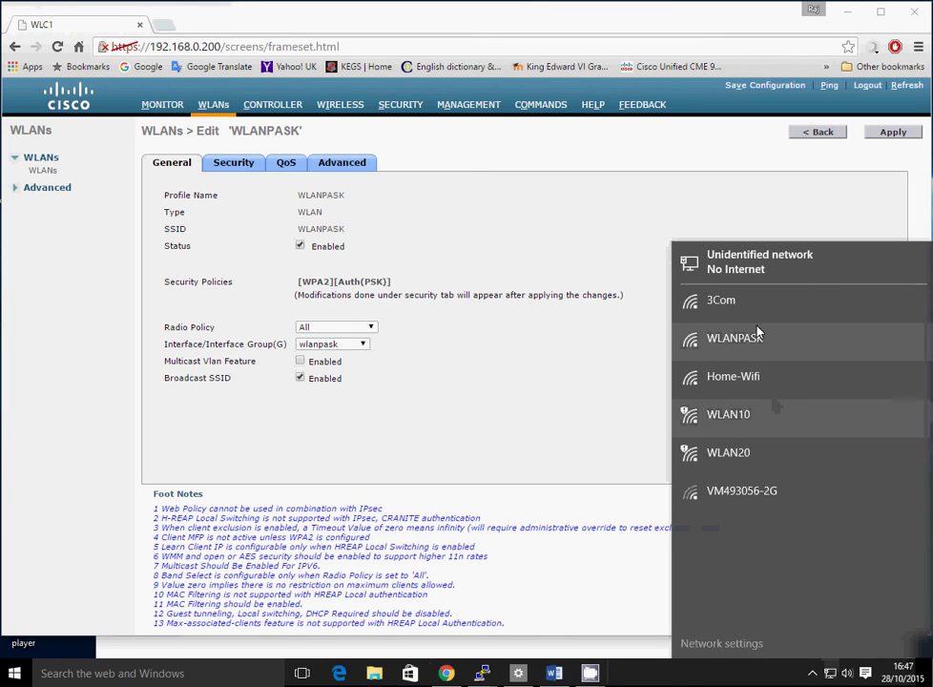
pyautogui.click(724, 644)
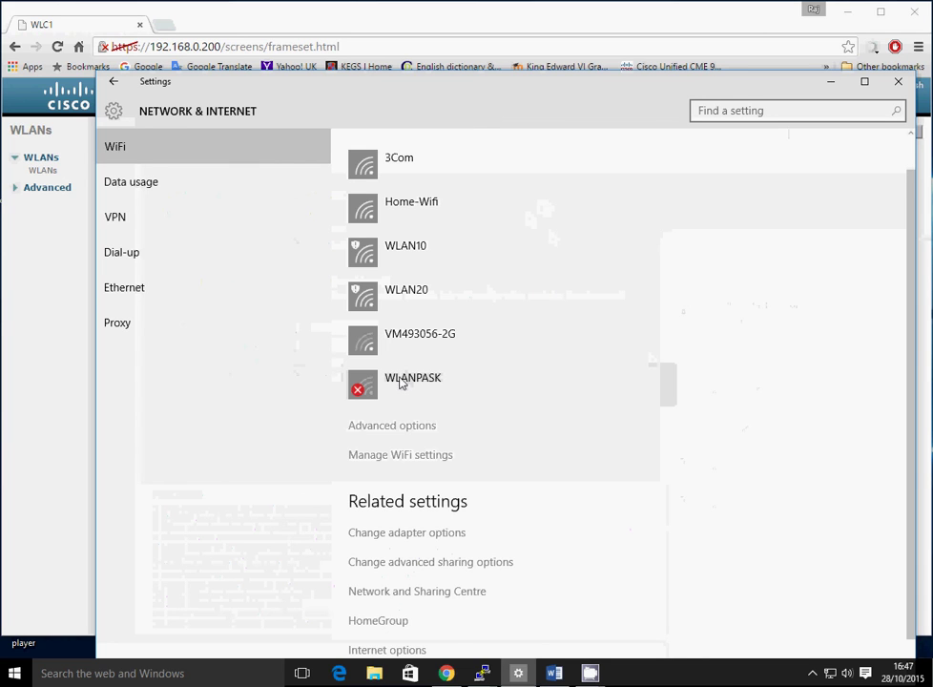
pyautogui.click(401, 386)
pyautogui.click(635, 456)
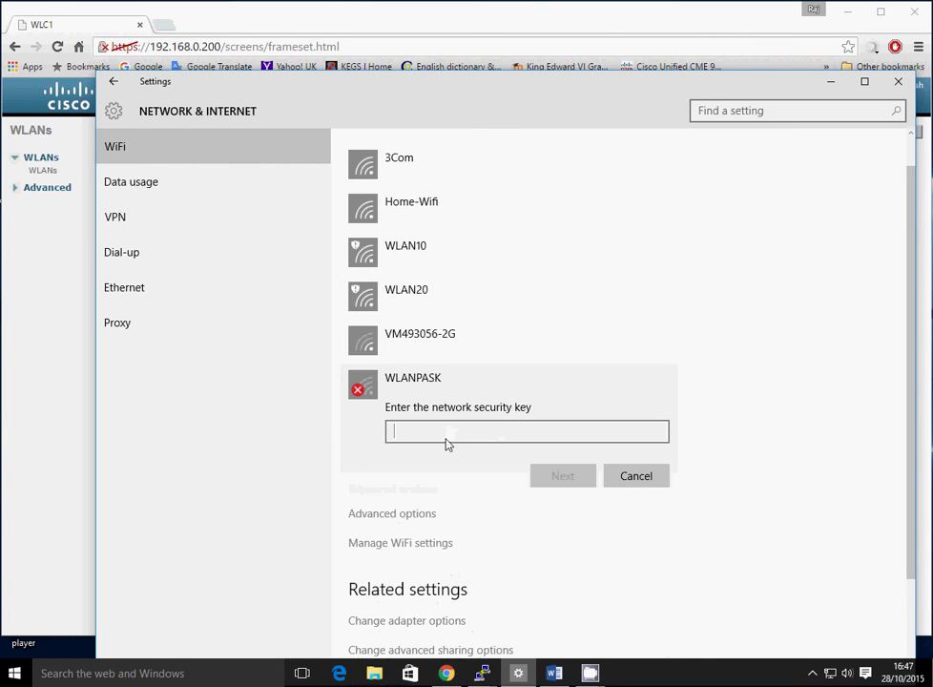
pyautogui.write('••••••')
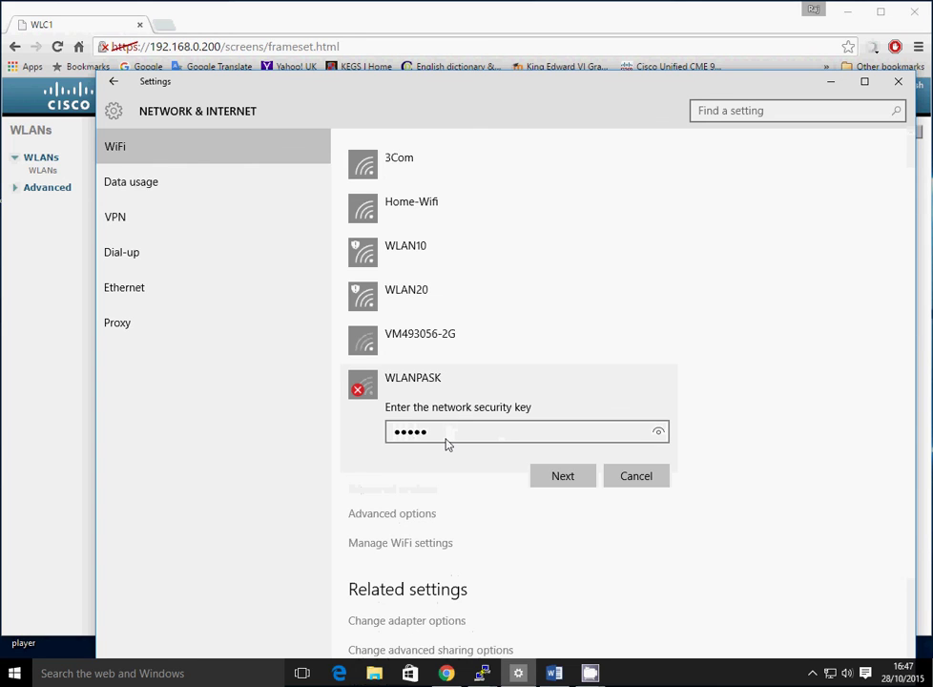
pyautogui.write('••••')
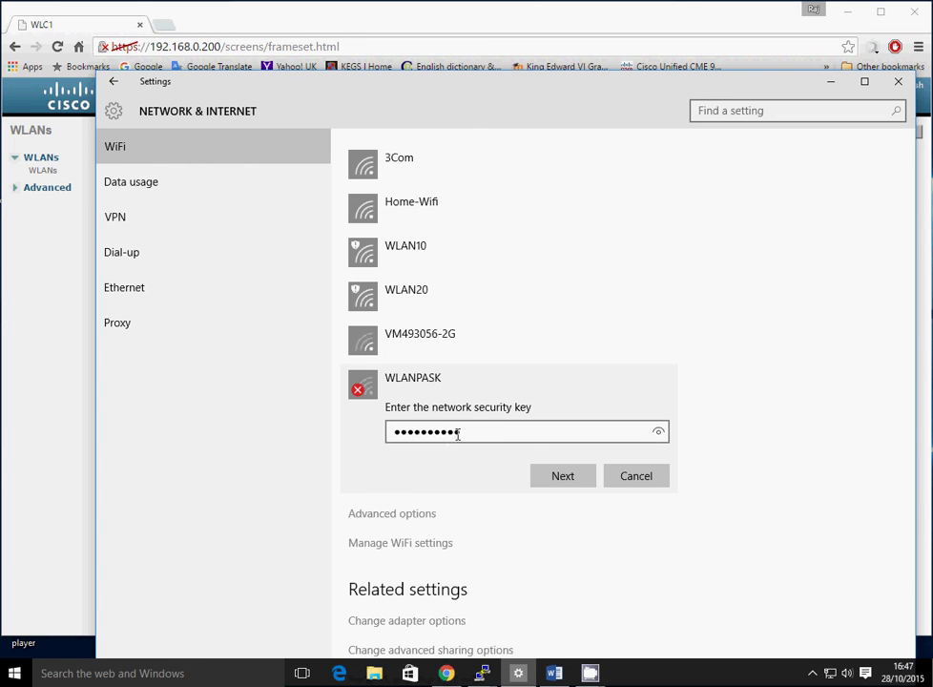
pyautogui.click(561, 477)
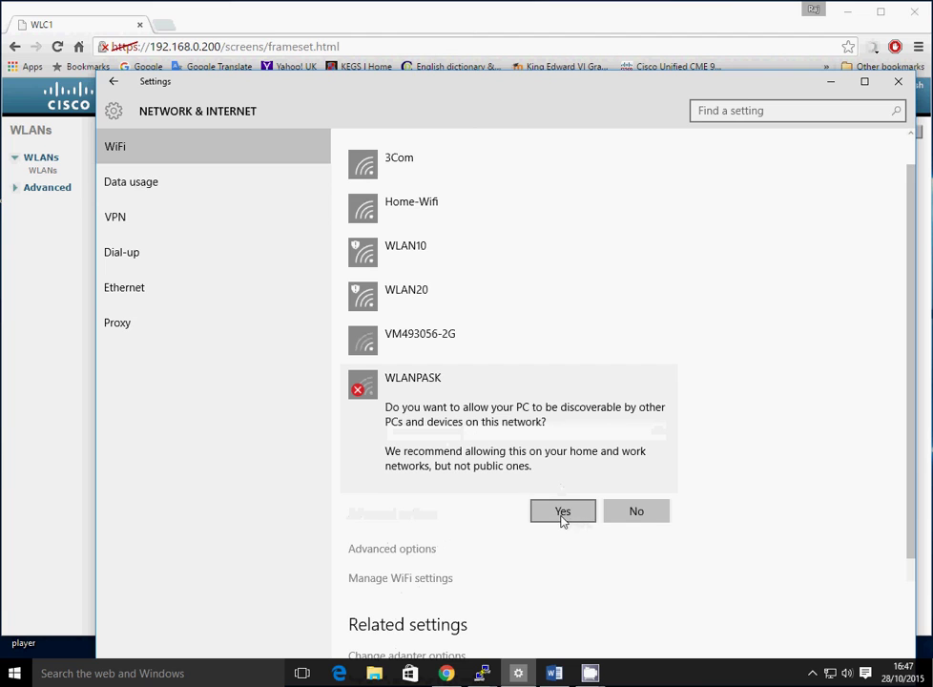
pyautogui.click(618, 513)
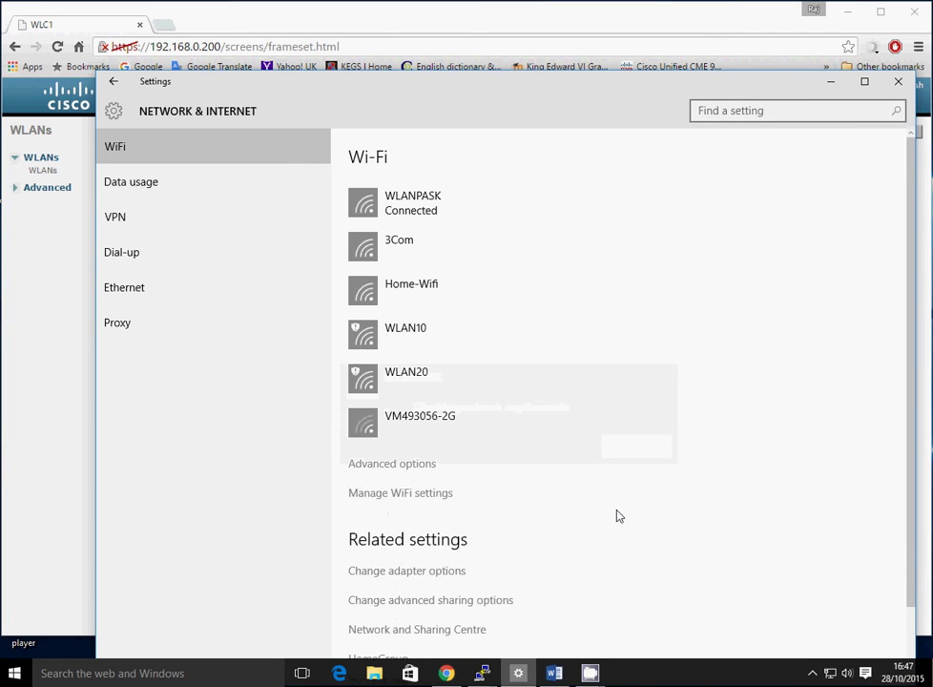
# Show the WLANPASK connection's properties, including IPv4 30.1.1.10 and DNS servers.
pyautogui.click(403, 202)
pyautogui.scroll(-3, 509, 431)
pyautogui.click(366, 389)
pyautogui.scroll(-2, 606, 431)
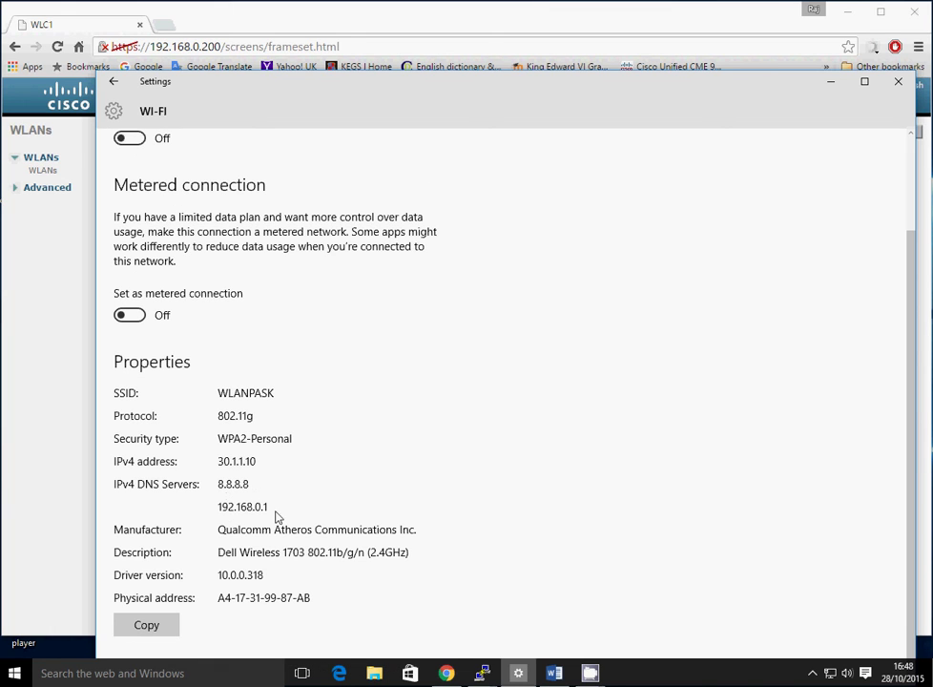
# Launch Command Prompt and run ipconfig.
pyautogui.click(15, 673)
pyautogui.click(86, 360)
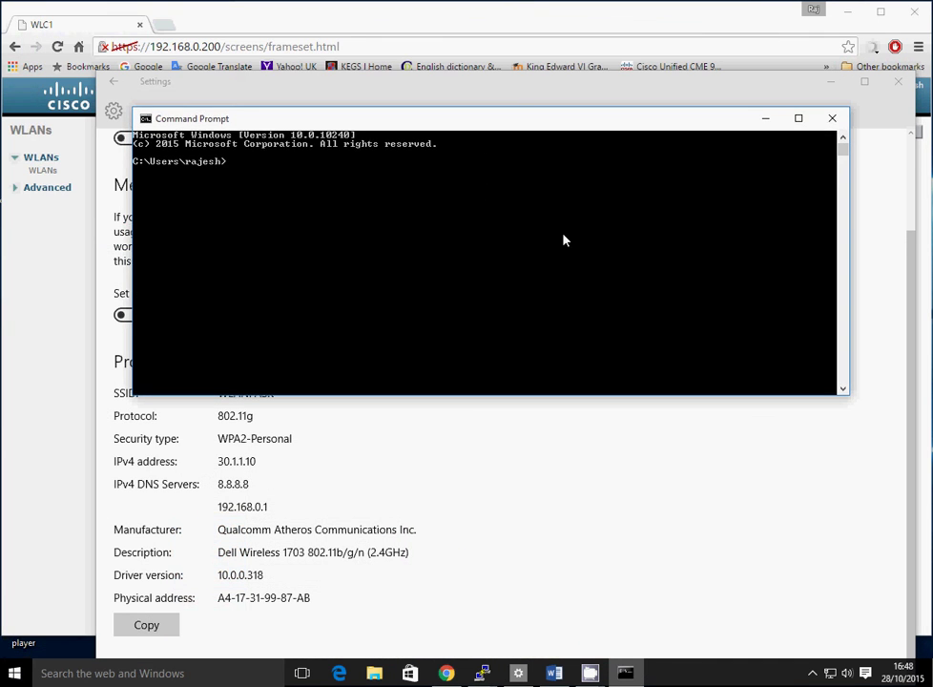
pyautogui.click(564, 237)
pyautogui.write('ipcon')
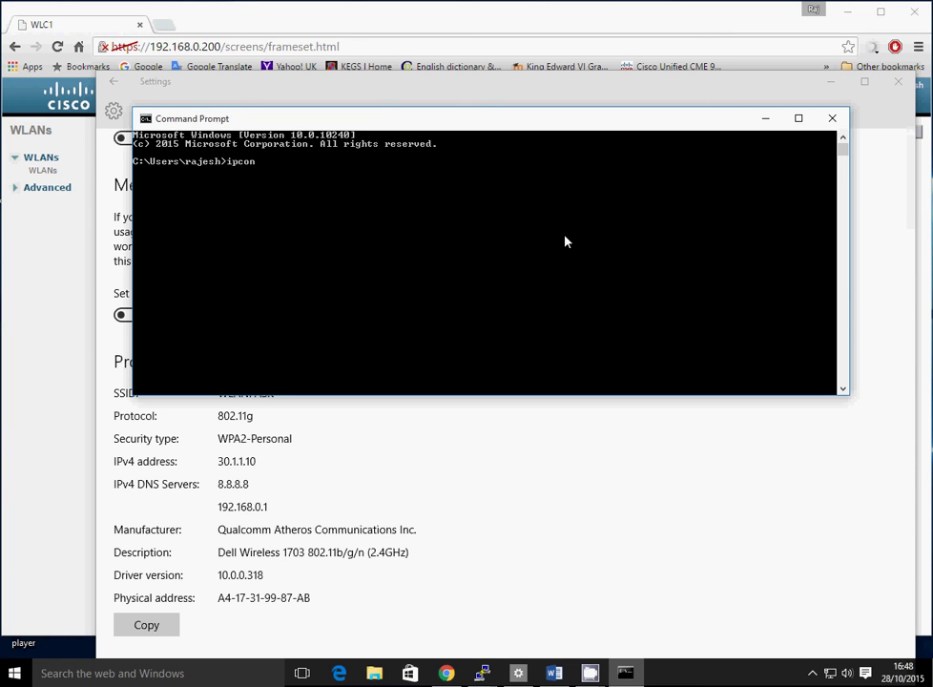
pyautogui.write('fig')
pyautogui.press('Return')
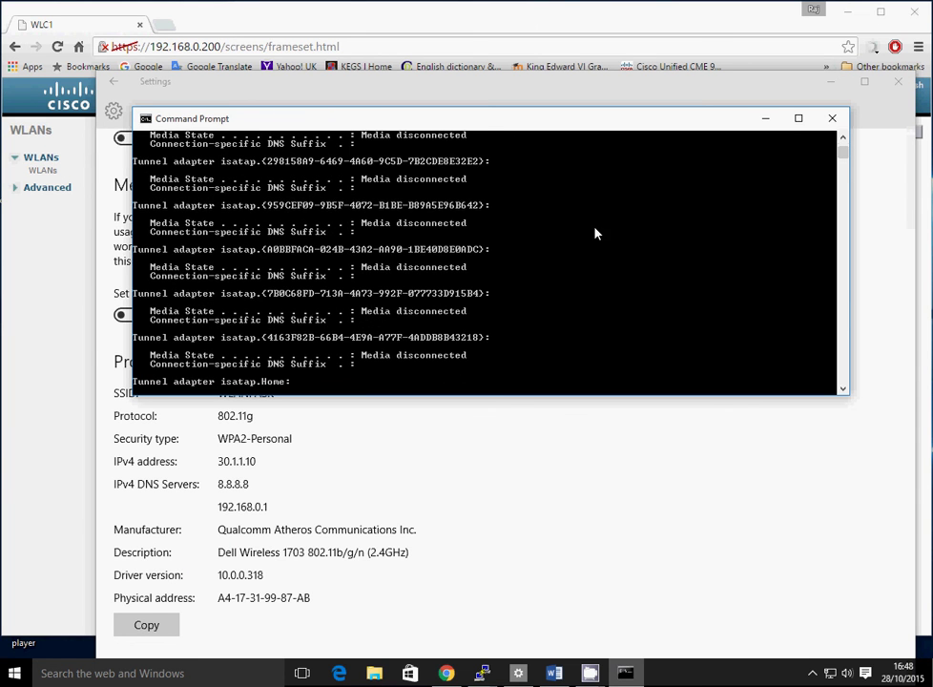
# Highlight the Wi-Fi adapter's 30.1.1.10 address and 30.1.1.1 gateway in the output.
pyautogui.scroll(10, 609, 245)
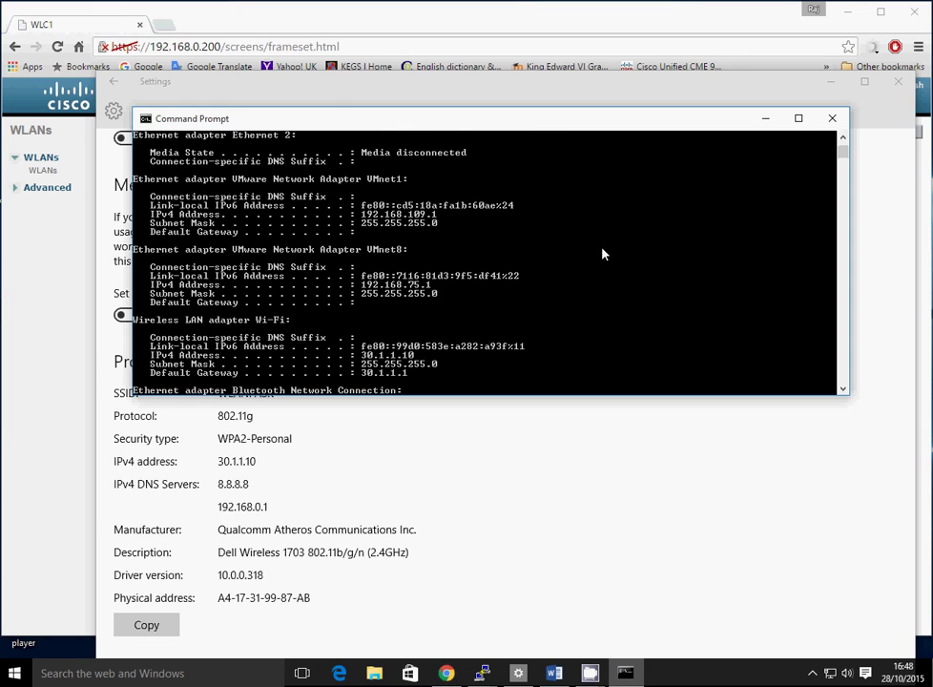
pyautogui.scroll(4, 602, 254)
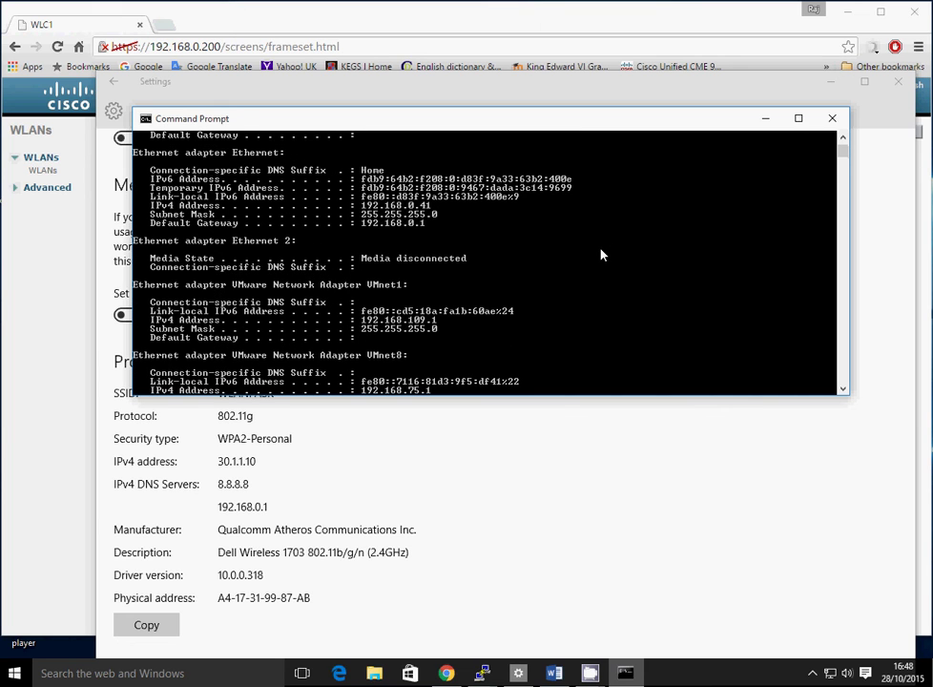
pyautogui.scroll(-3, 602, 254)
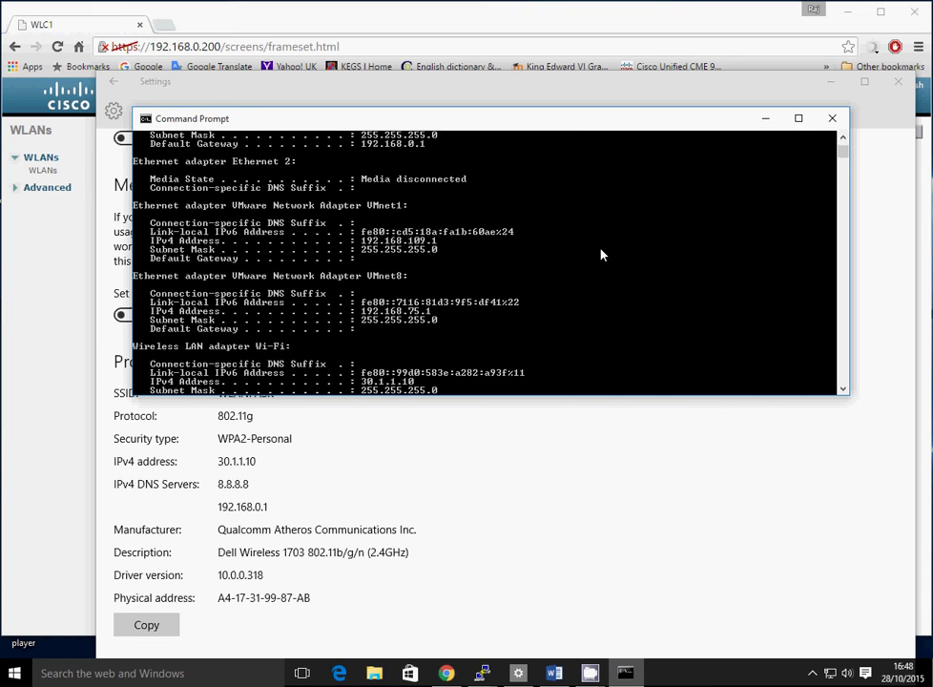
pyautogui.scroll(-1, 596, 258)
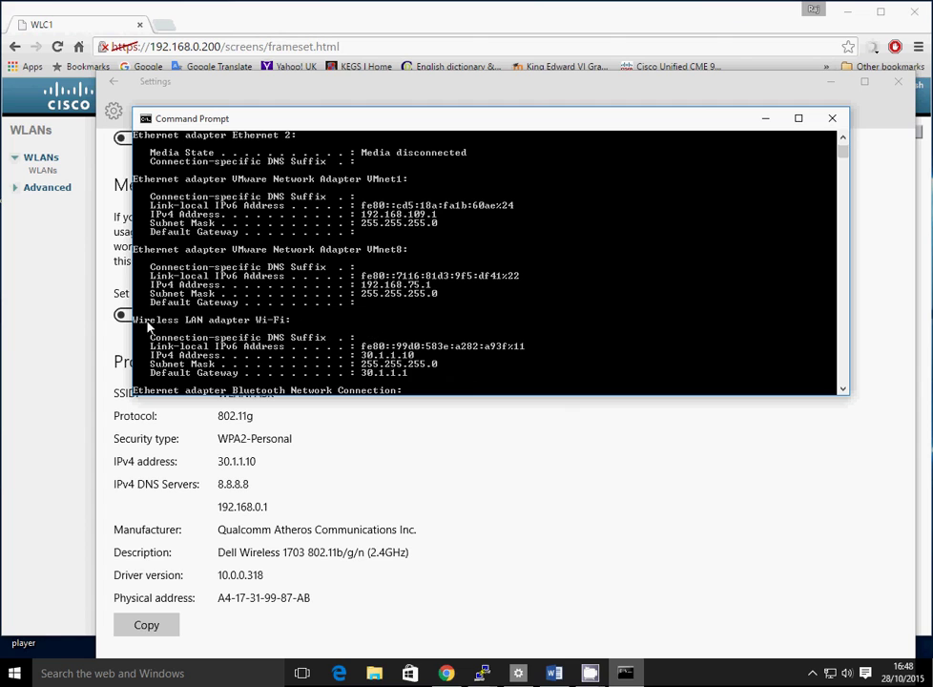
pyautogui.moveTo(140, 318); pyautogui.dragTo(559, 387)
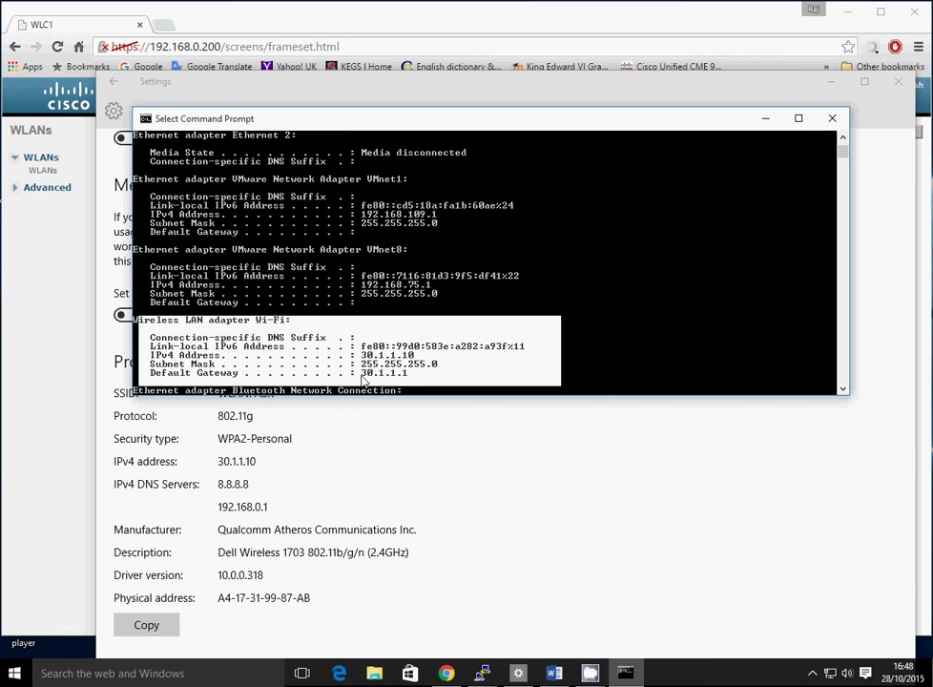
pyautogui.click(631, 345)
pyautogui.scroll(-15, 630, 358)
pyautogui.scroll(-4, 630, 361)
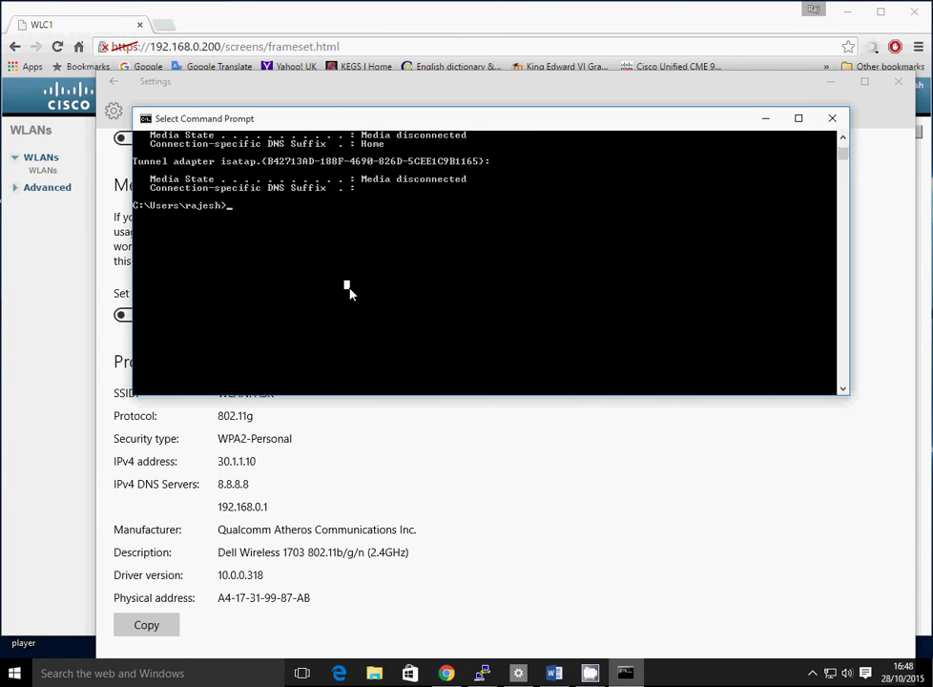
# Ping the gateway 30.1.1.1 and then 8.8.8.8.
pyautogui.write('ping')
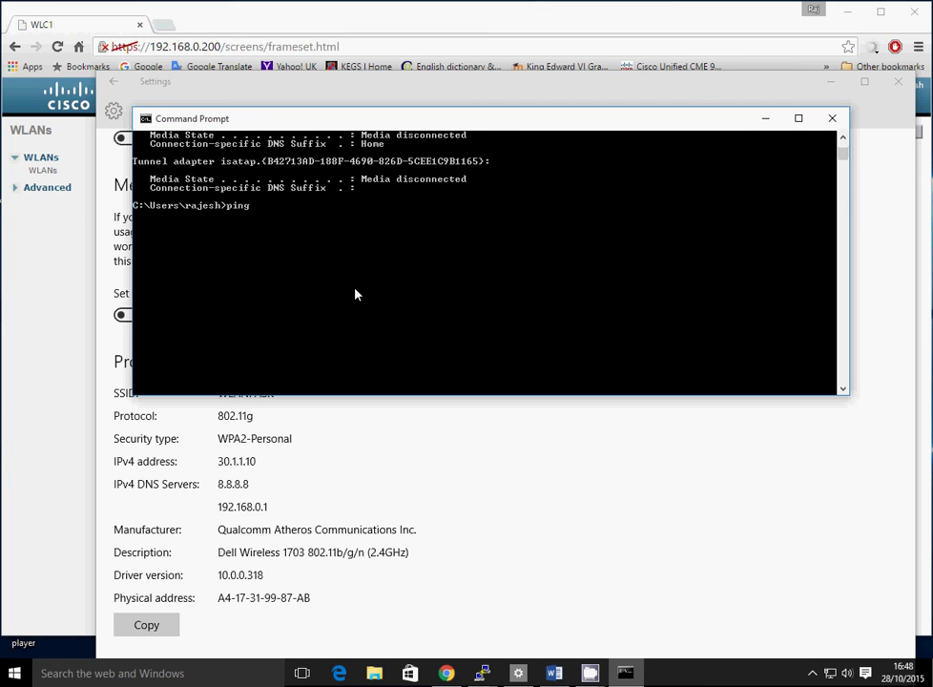
pyautogui.write(' 30.1.1.1')
pyautogui.press('Return')
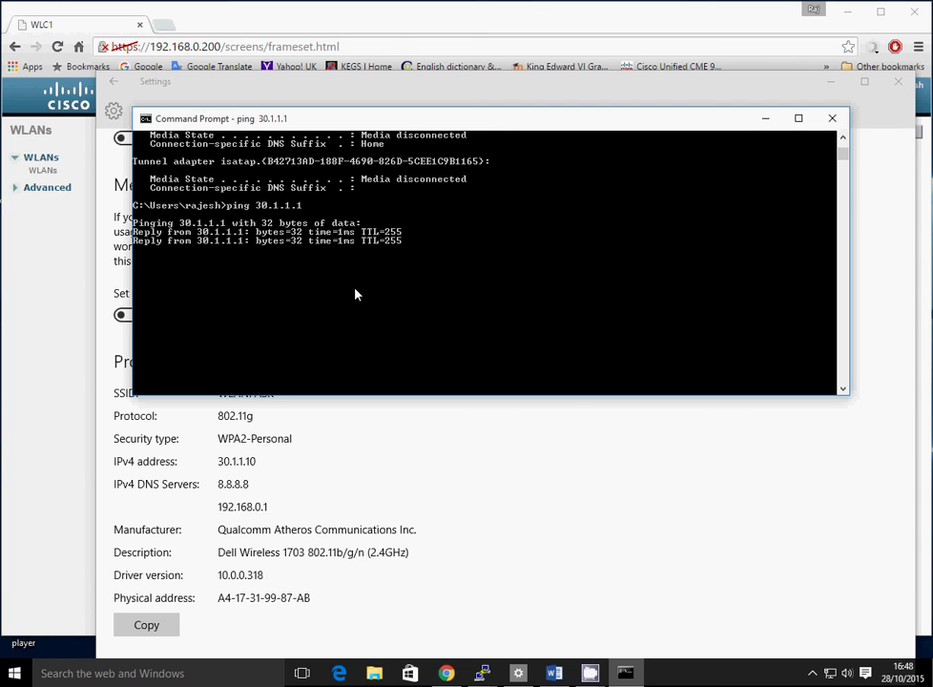
pyautogui.press('Up')
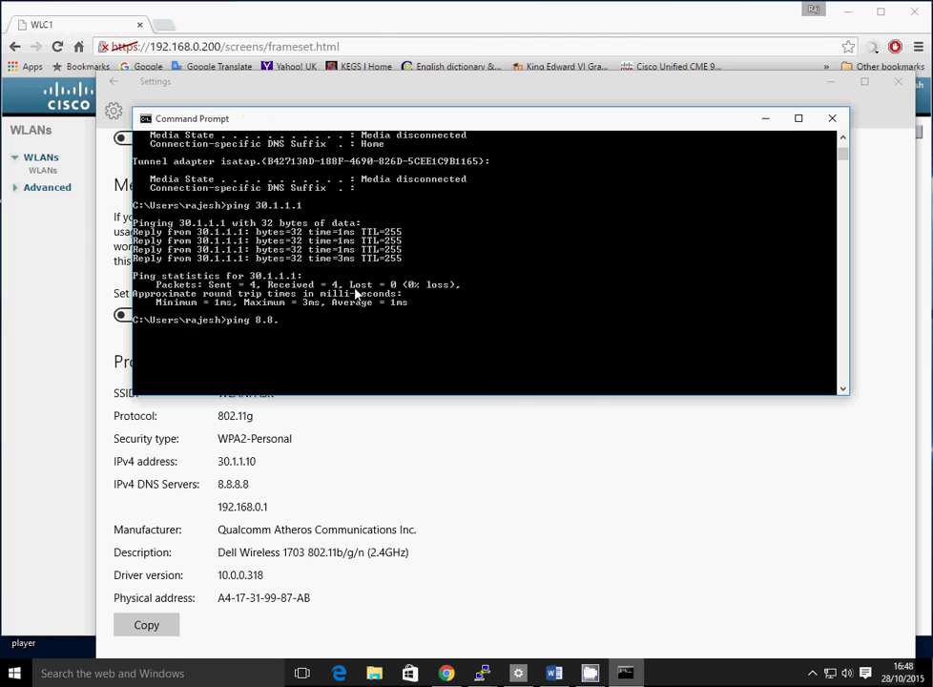
pyautogui.write('8.')
pyautogui.press('Return')
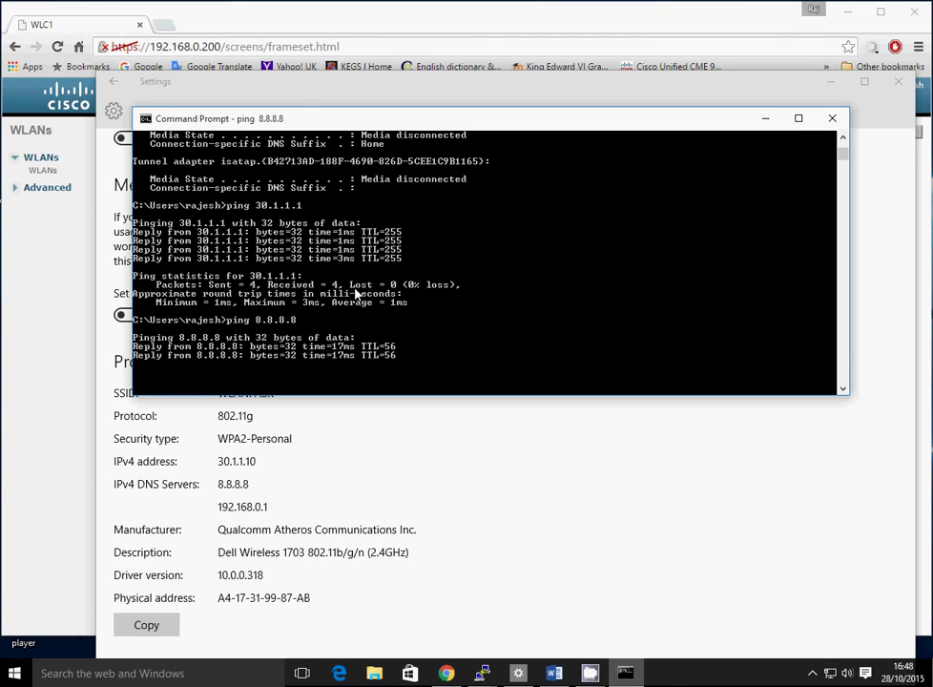
# Open the Yahoo! UK bookmark in a new Chrome tab and go to its Sport page.
pyautogui.click(765, 118)
pyautogui.moveTo(446, 79); pyautogui.dragTo(420, 149)
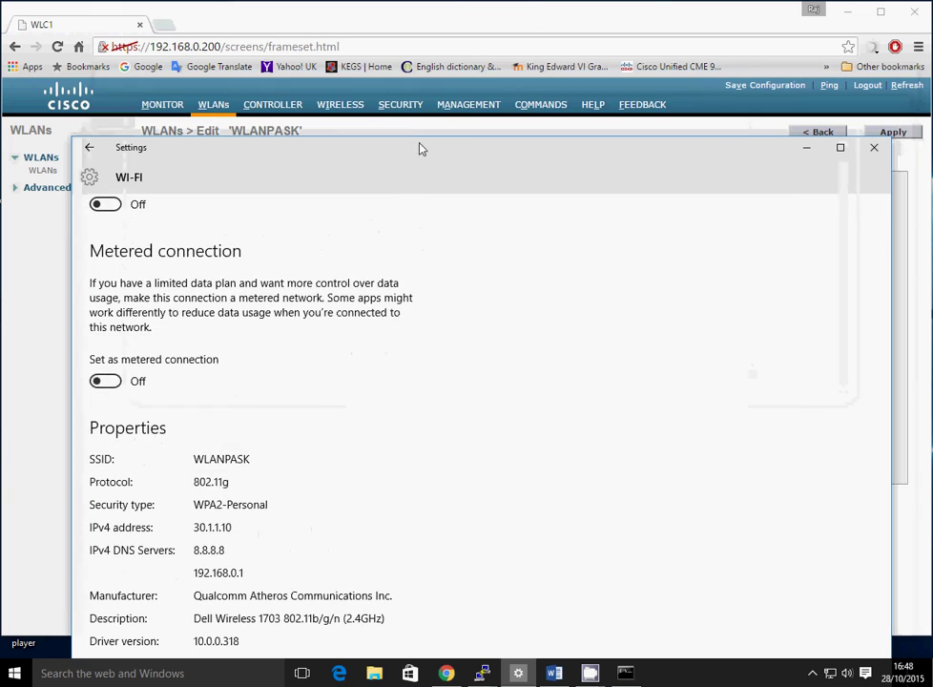
pyautogui.click(164, 24)
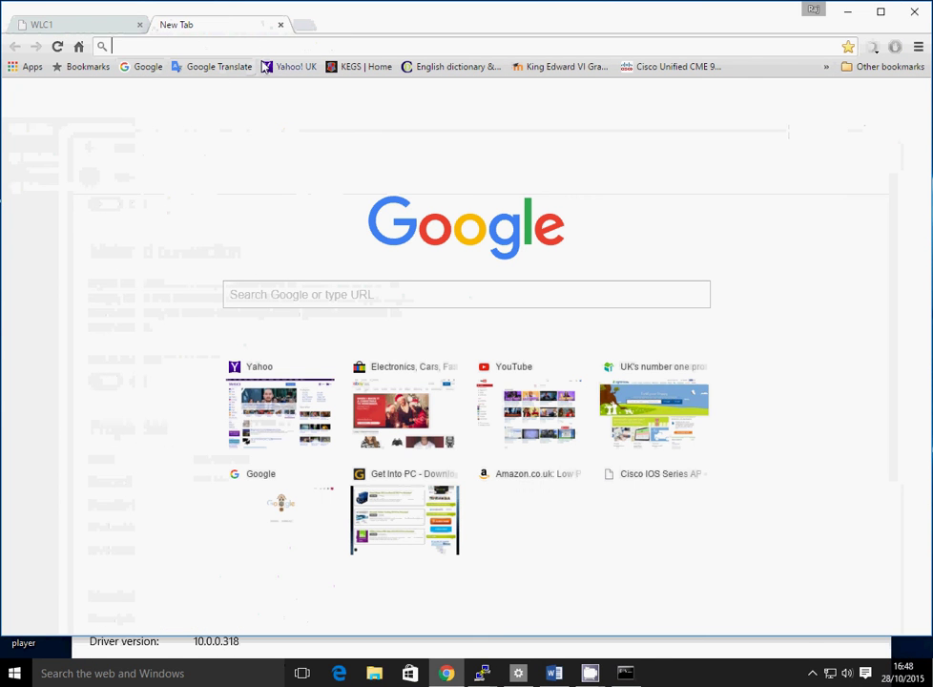
pyautogui.click(290, 67)
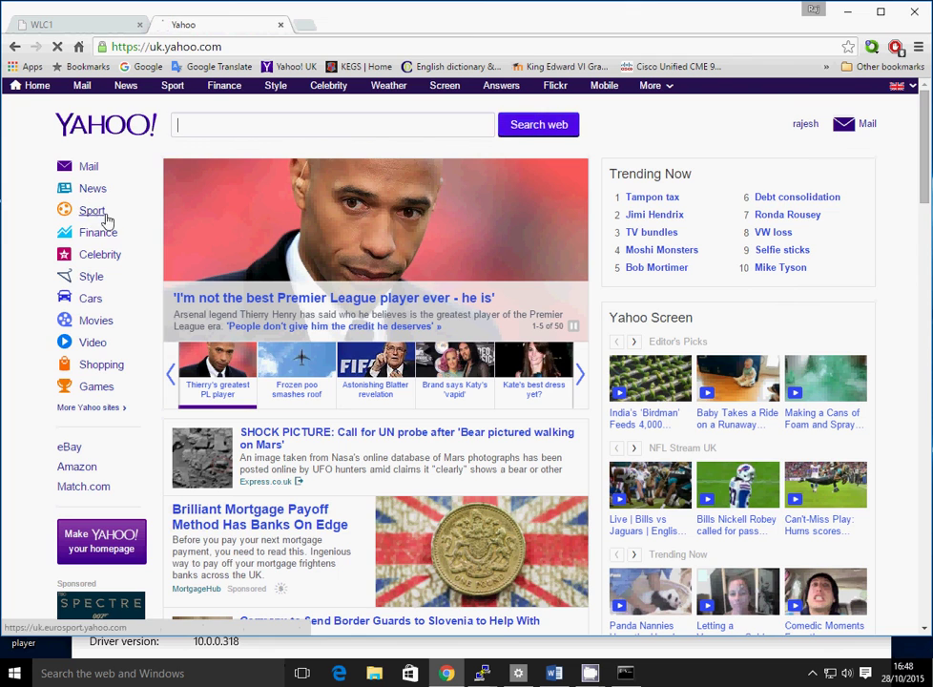
pyautogui.click(106, 218)
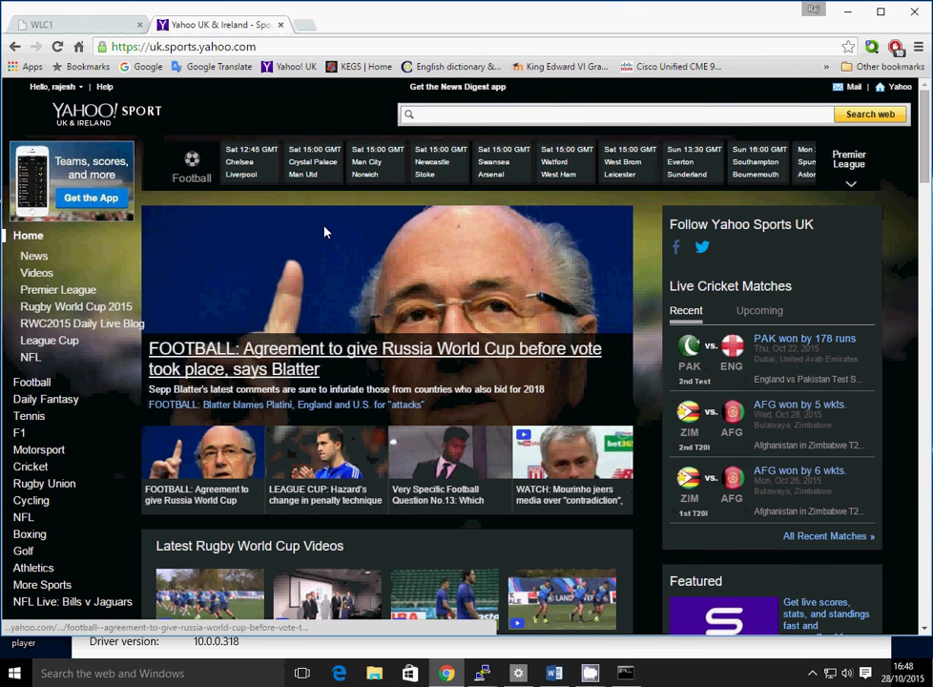